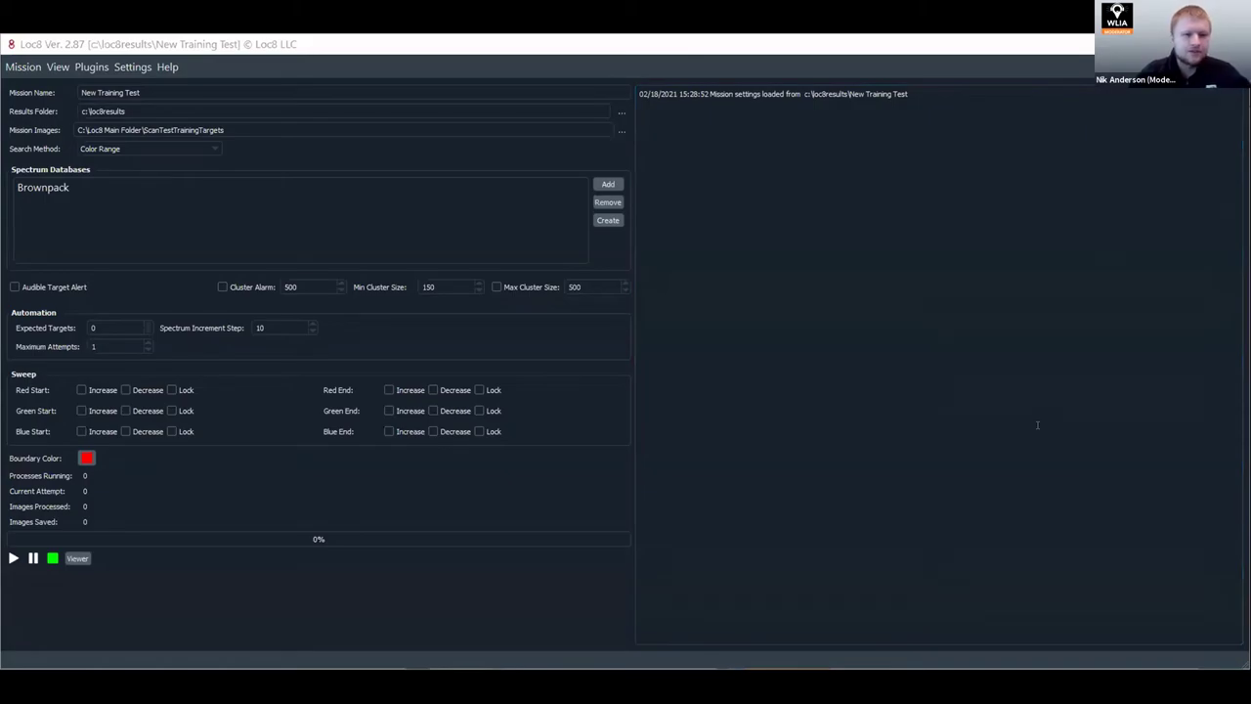
click(1037, 424)
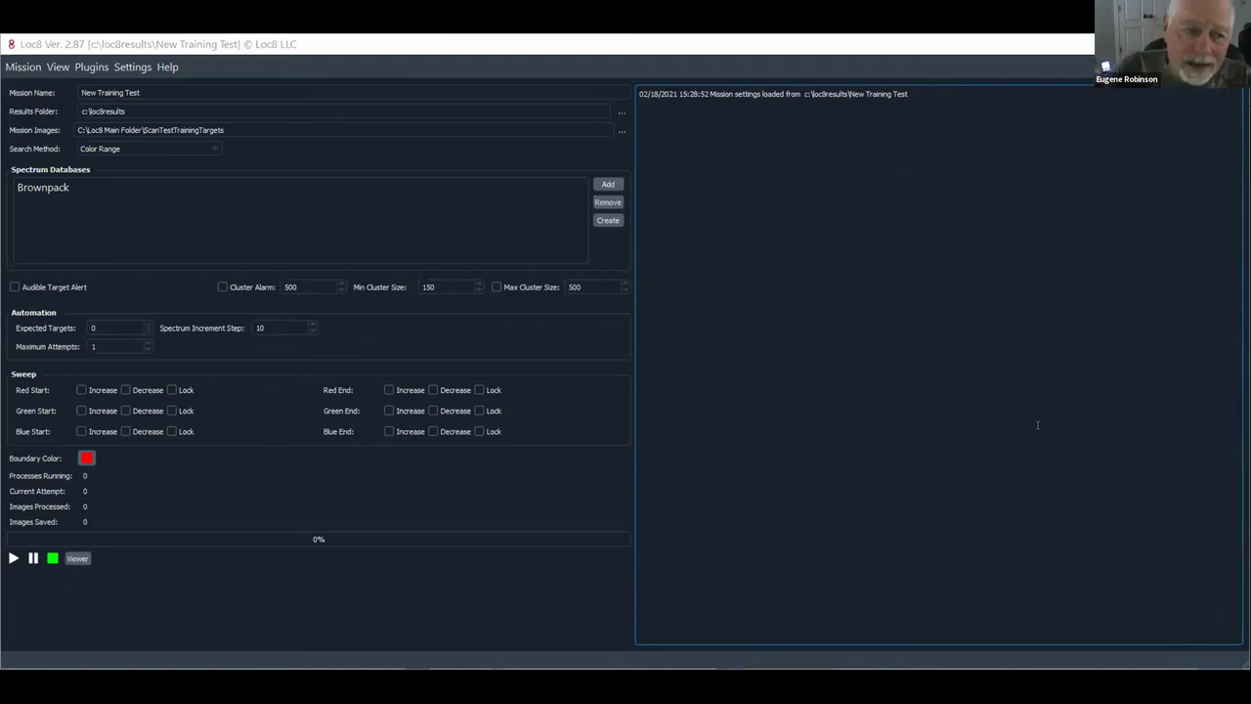
click(50, 189)
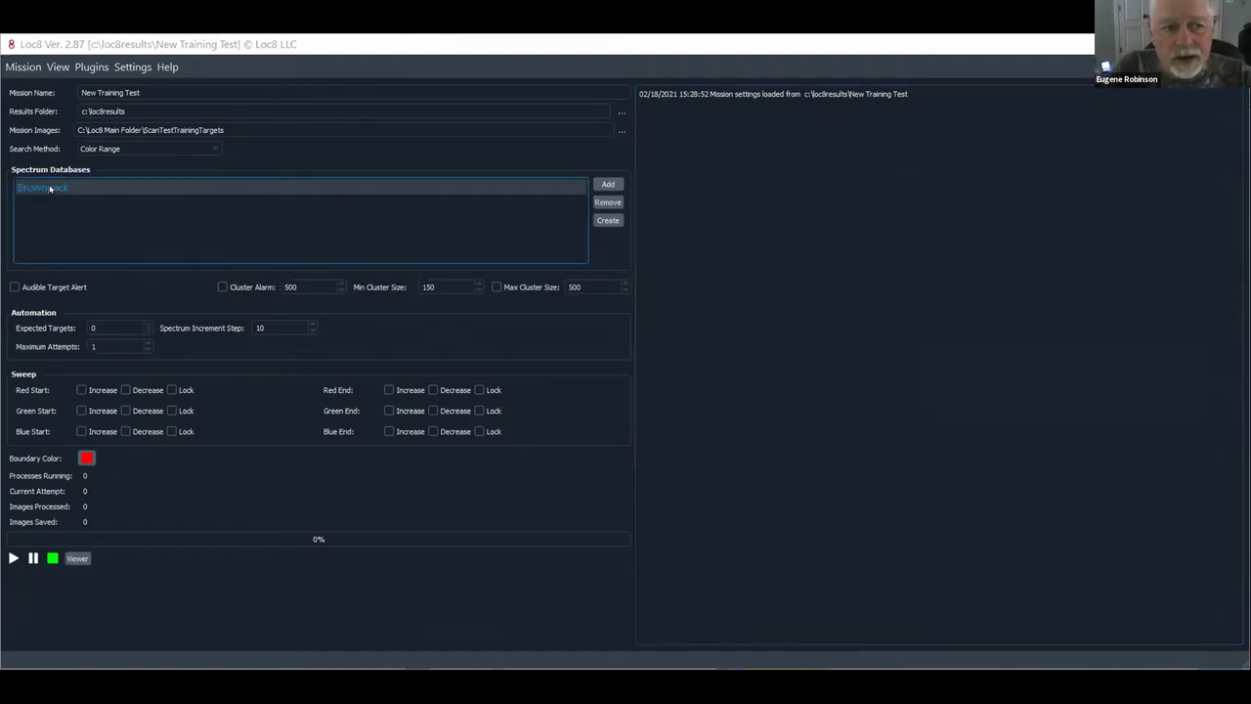
click(165, 233)
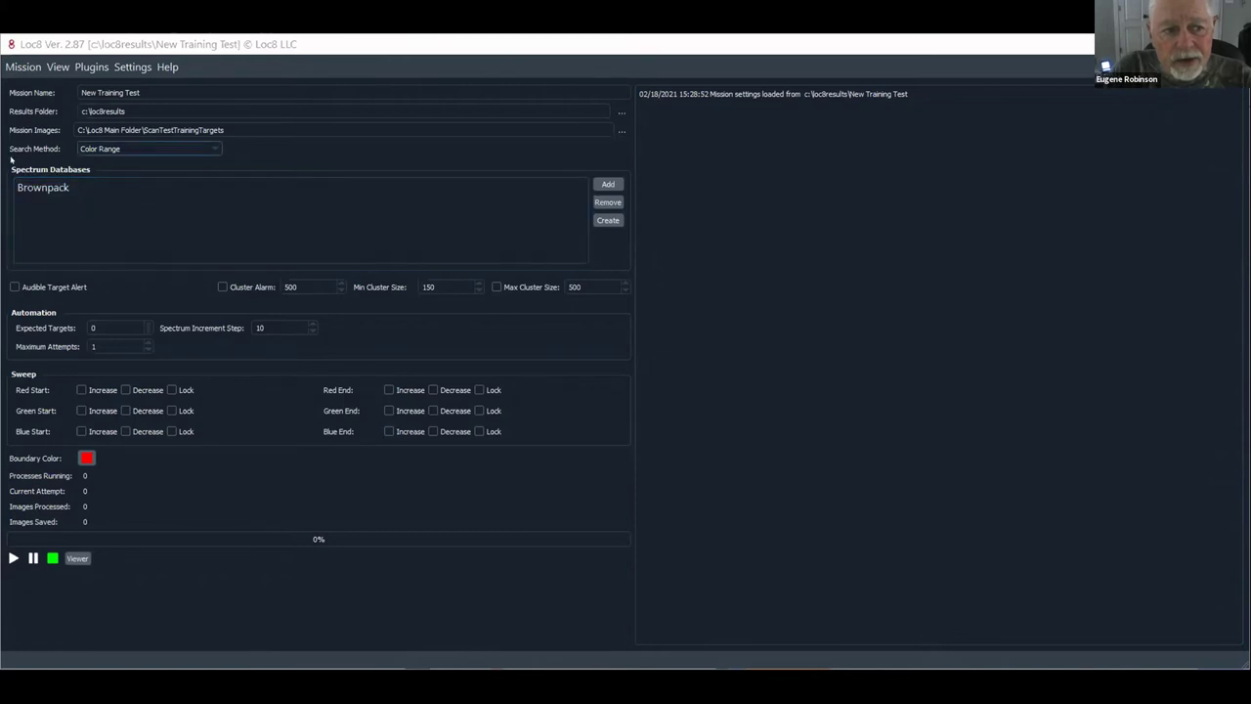
click(59, 187)
click(402, 225)
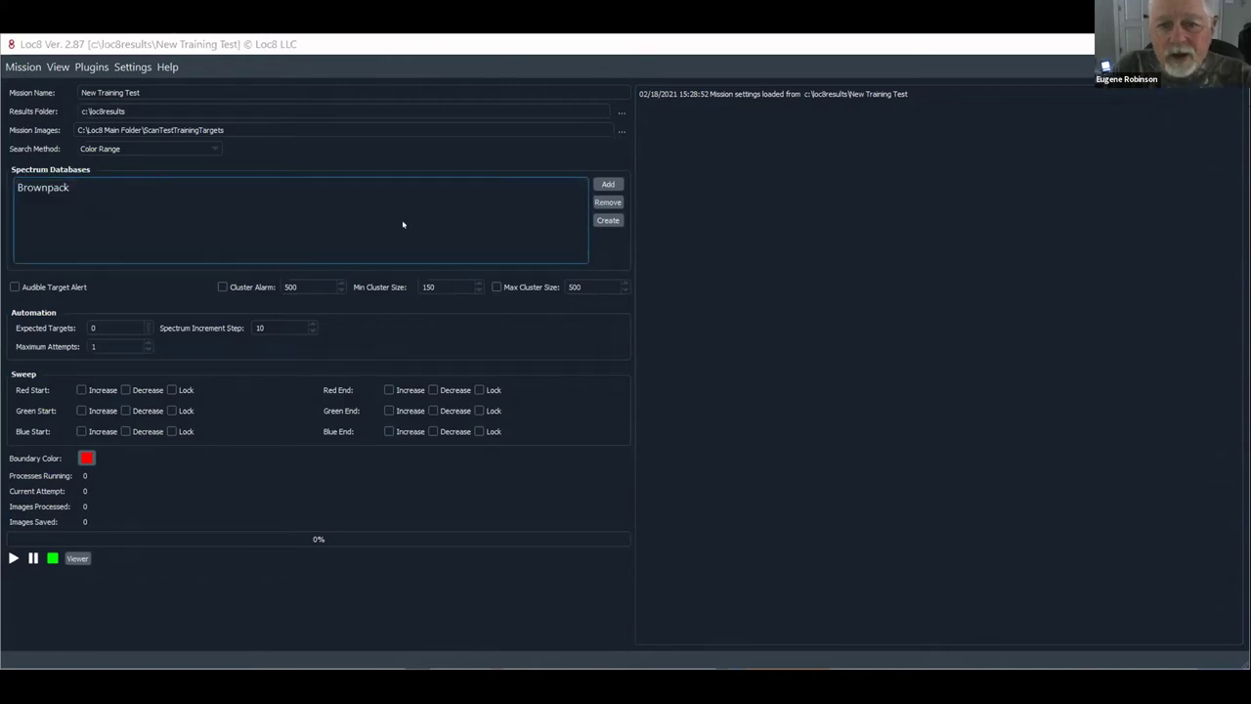
click(548, 189)
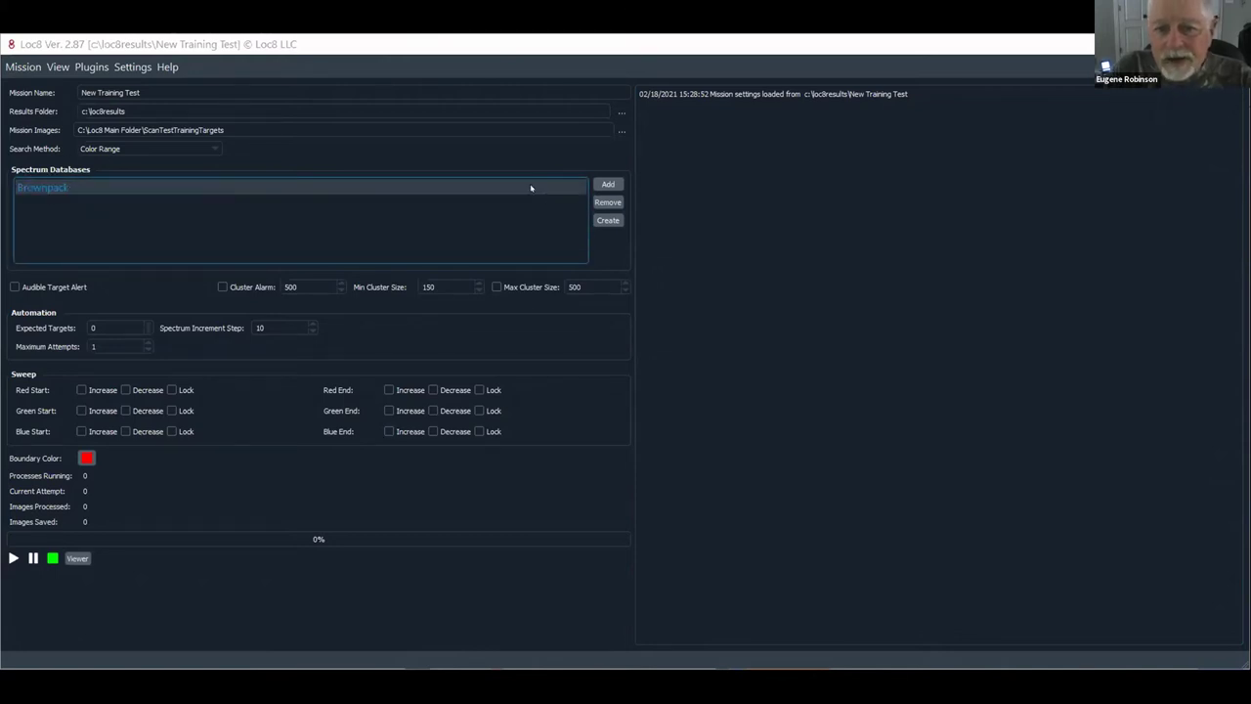
click(430, 190)
click(607, 239)
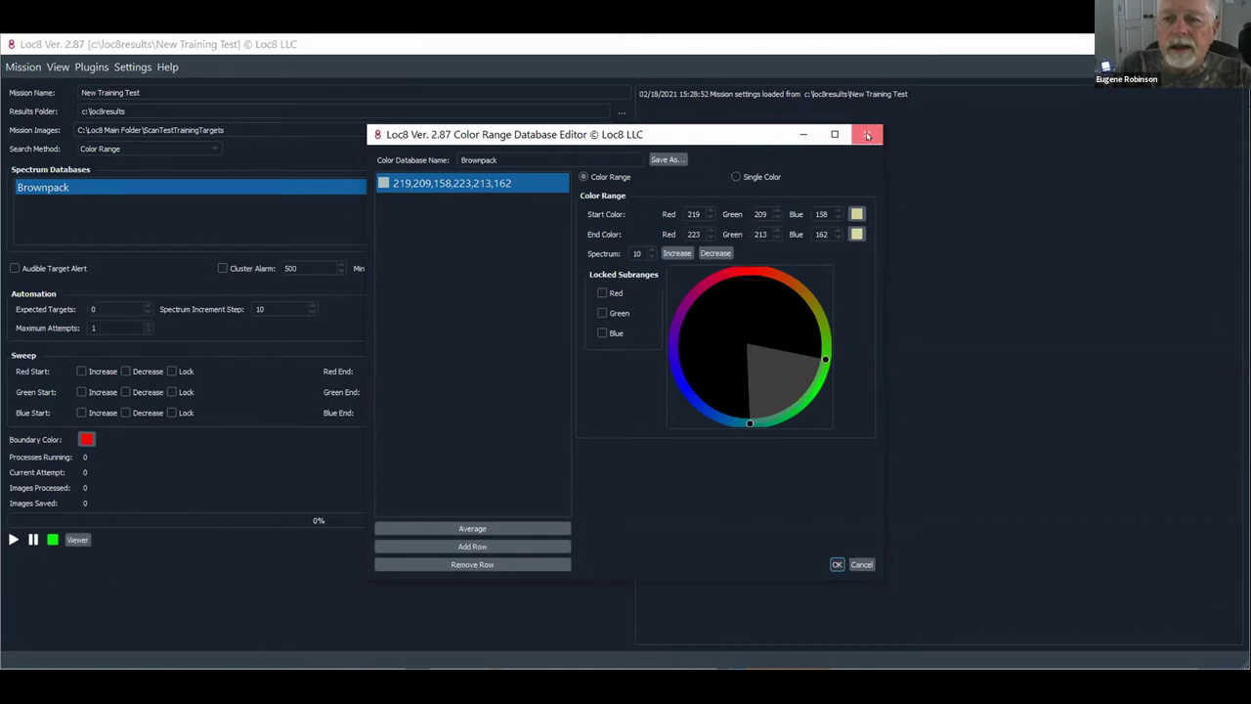
click(866, 135)
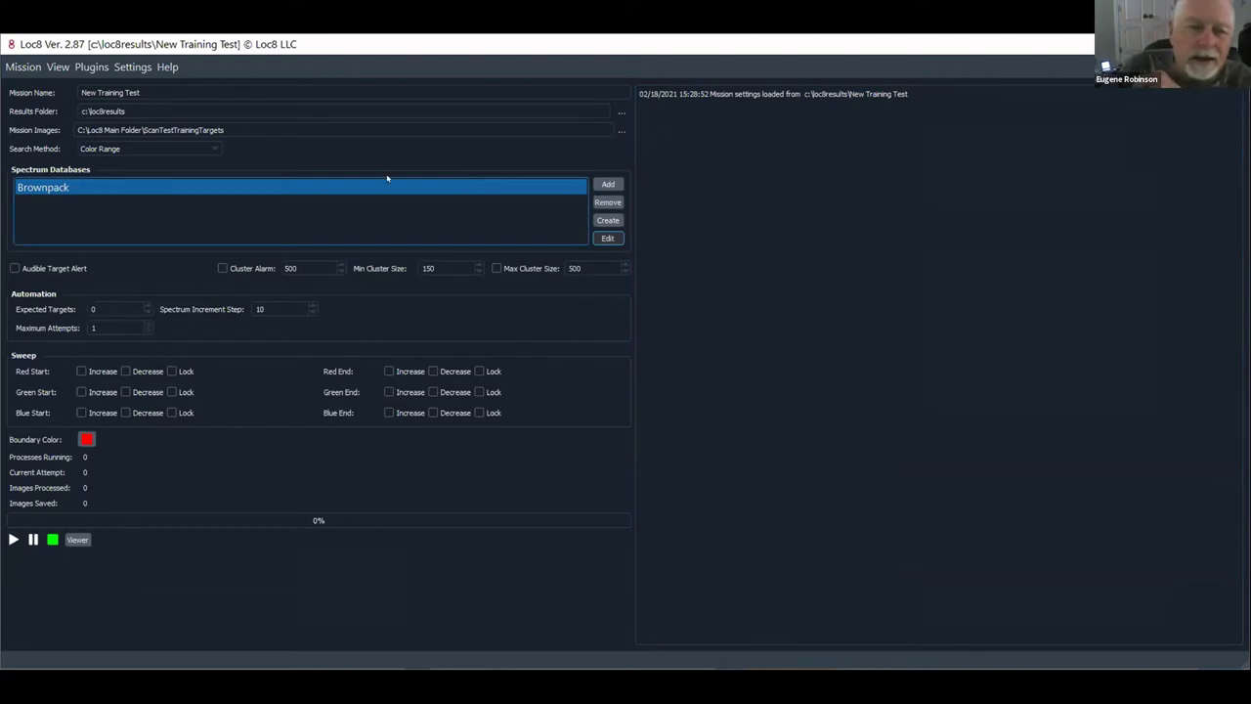
Switch the mission's search method to Multichannel Dynamic Algorithm Search
click(147, 148)
click(143, 172)
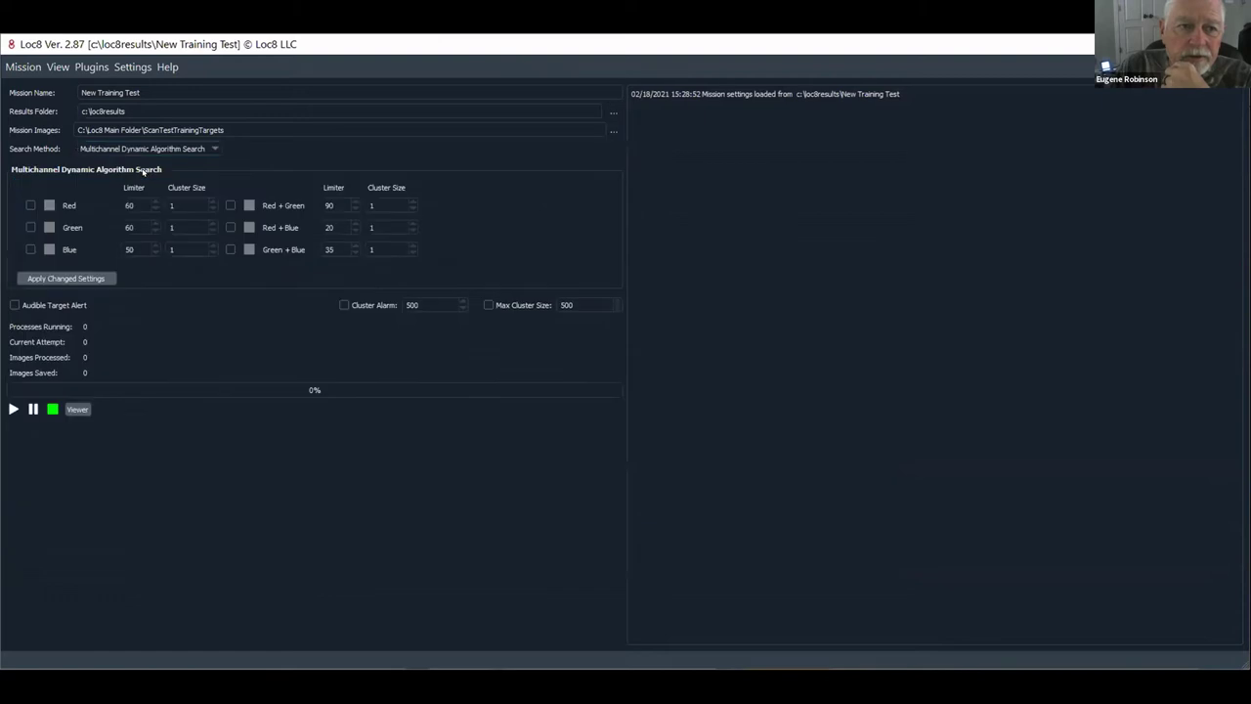
click(123, 249)
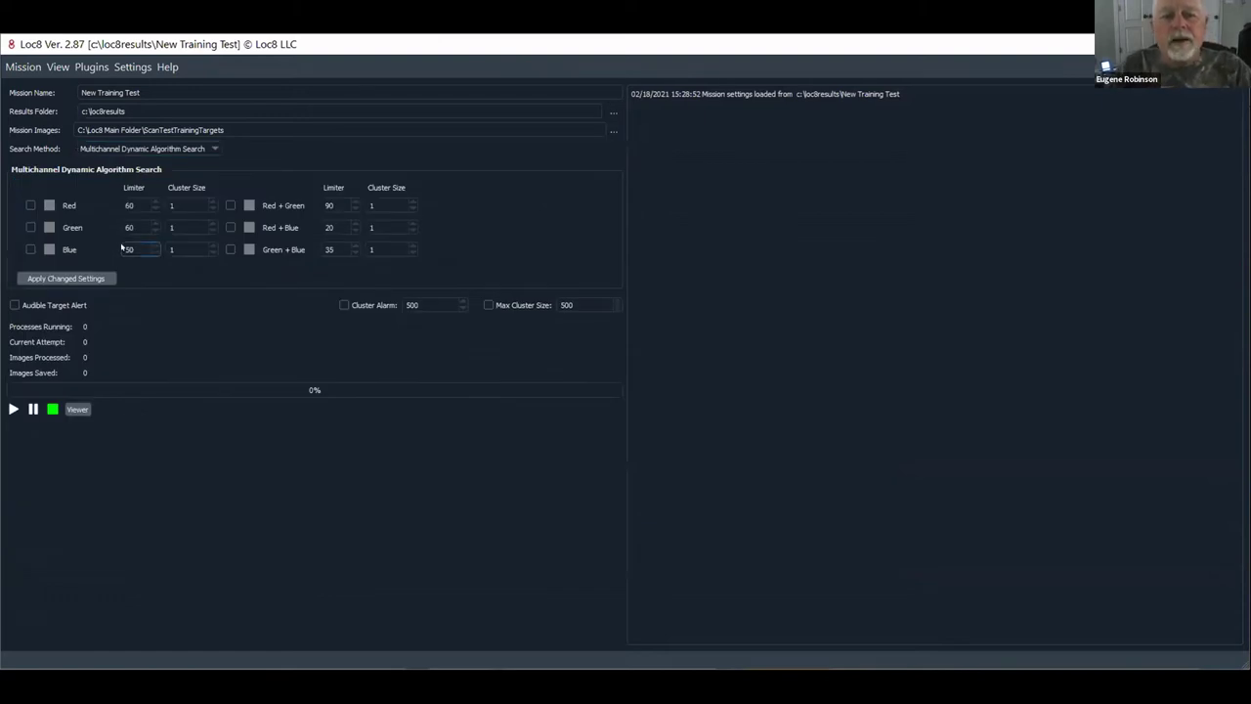
click(176, 333)
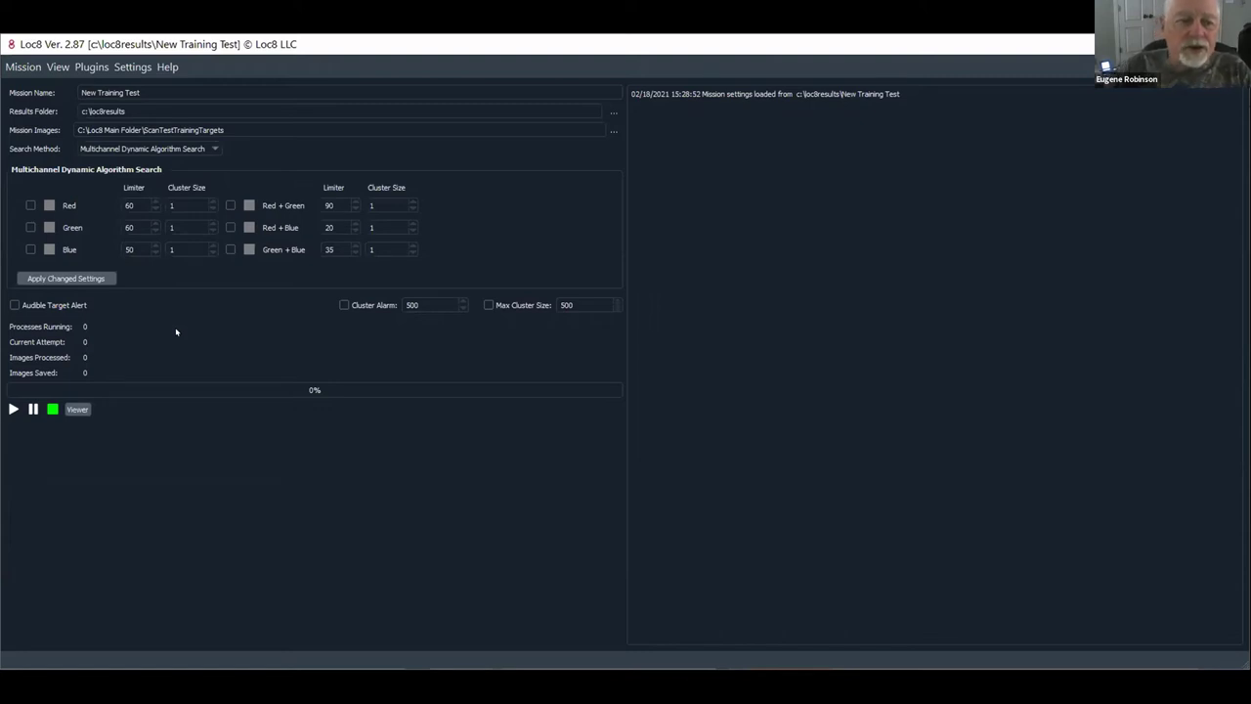
Enable the Blue, Green and Red channels, then turn Red back off
click(31, 250)
click(30, 228)
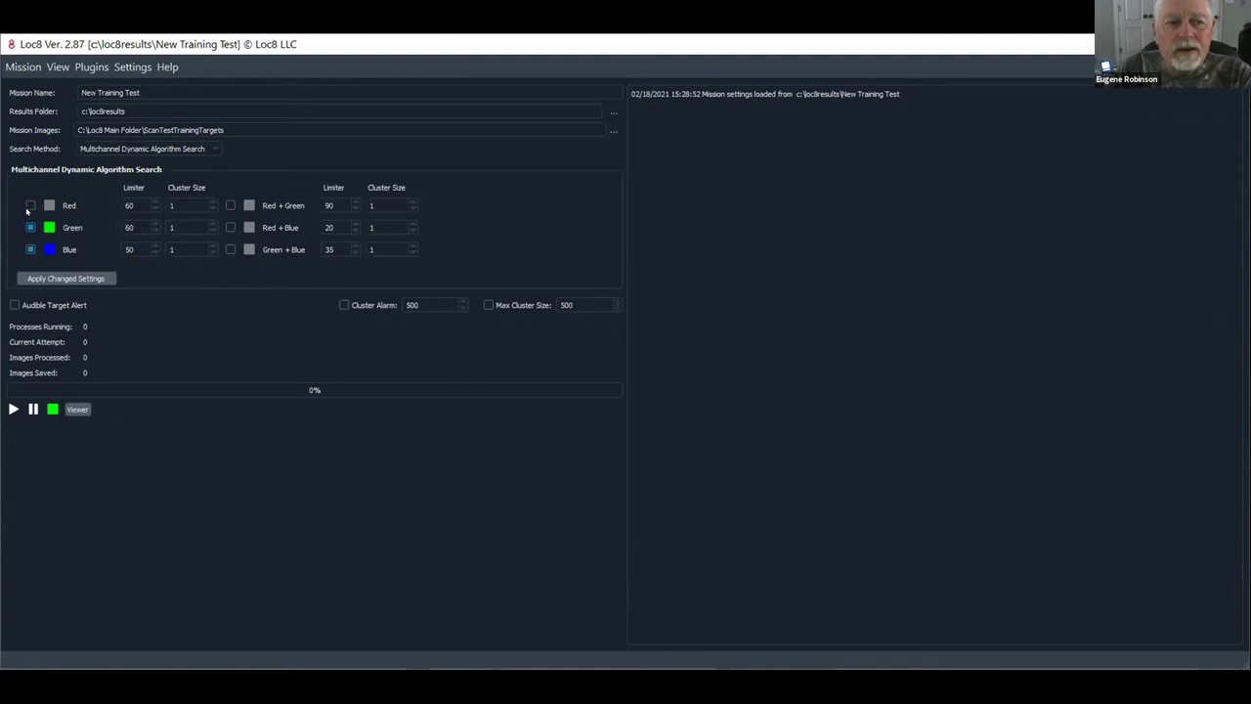
click(30, 206)
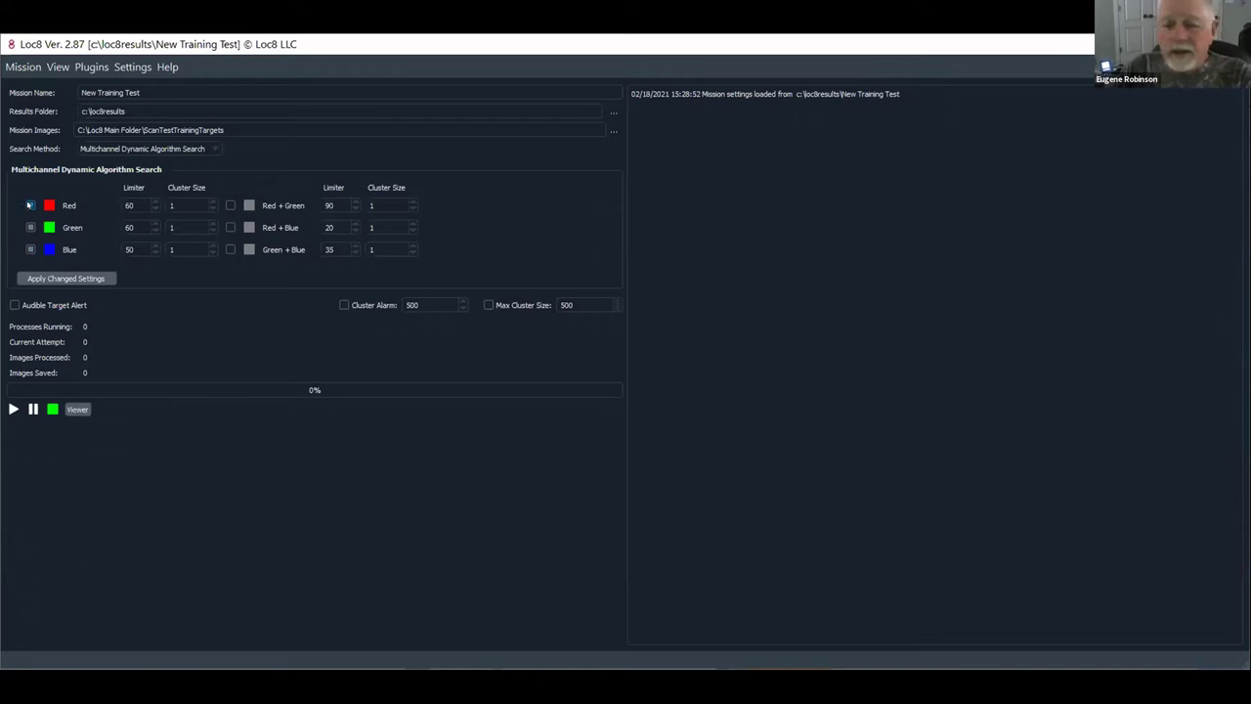
click(29, 205)
Toggle the channel checkboxes until only Red is enabled, with Green and Blue off
click(29, 228)
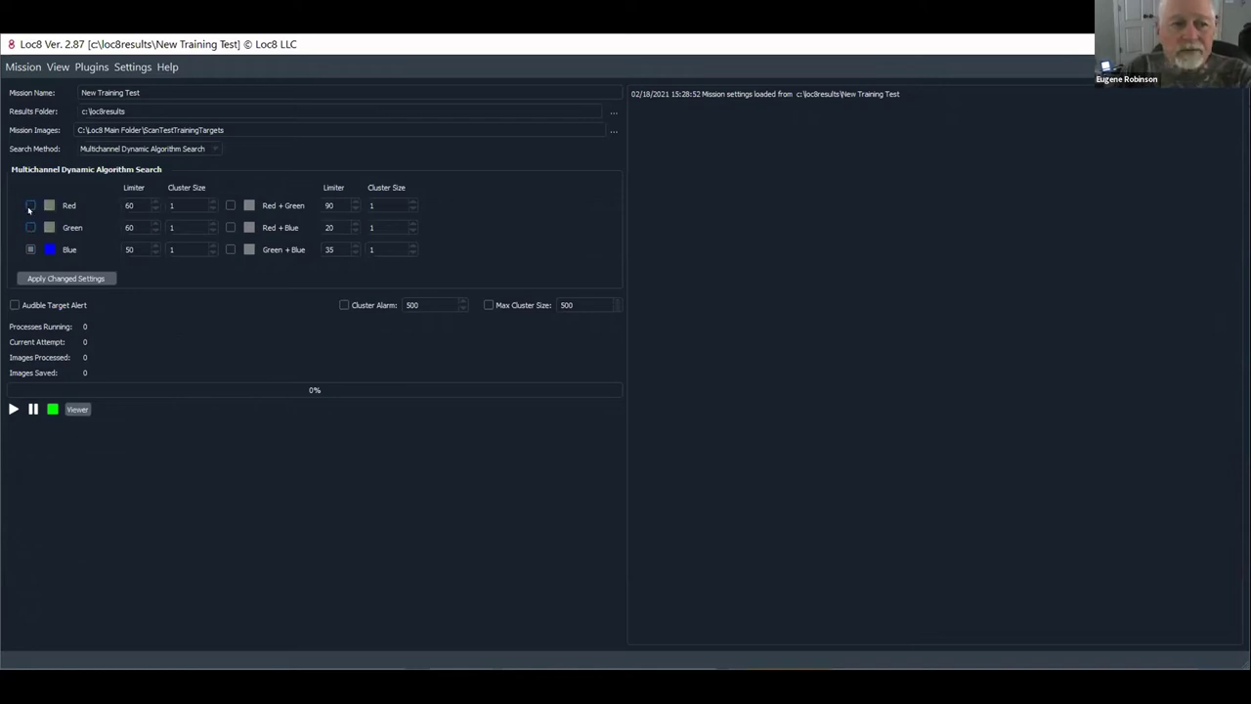
click(29, 206)
click(30, 228)
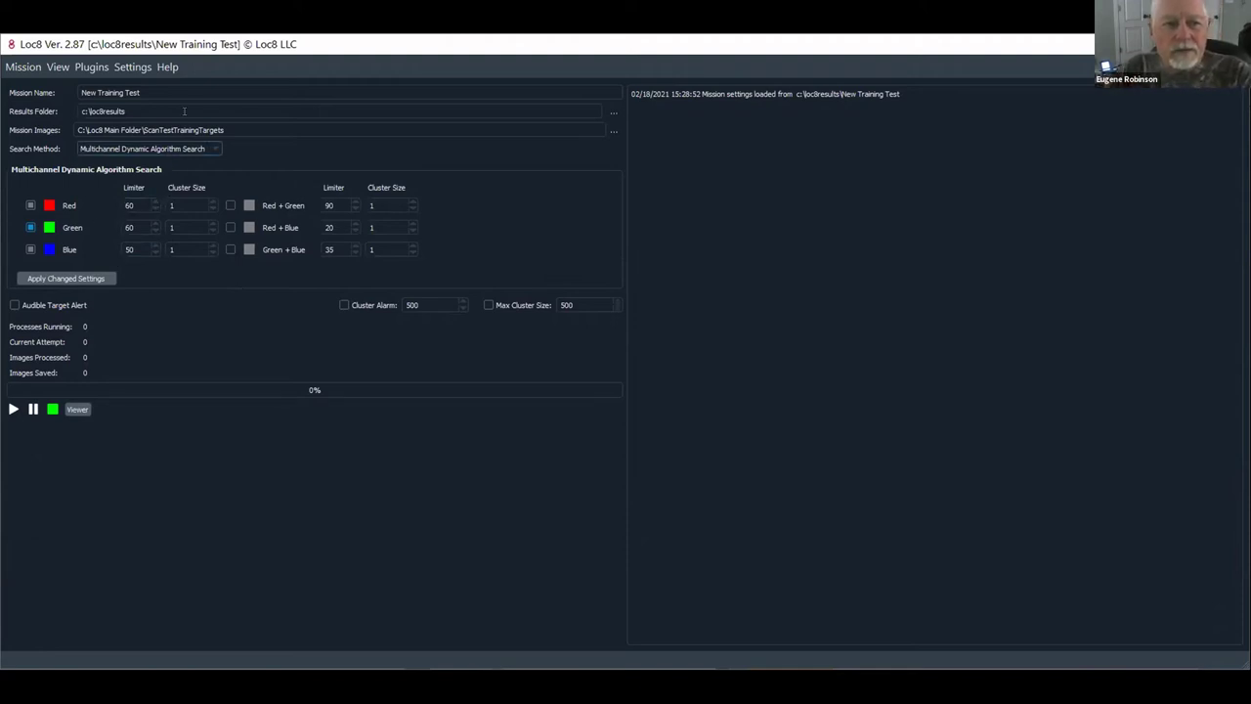
click(29, 228)
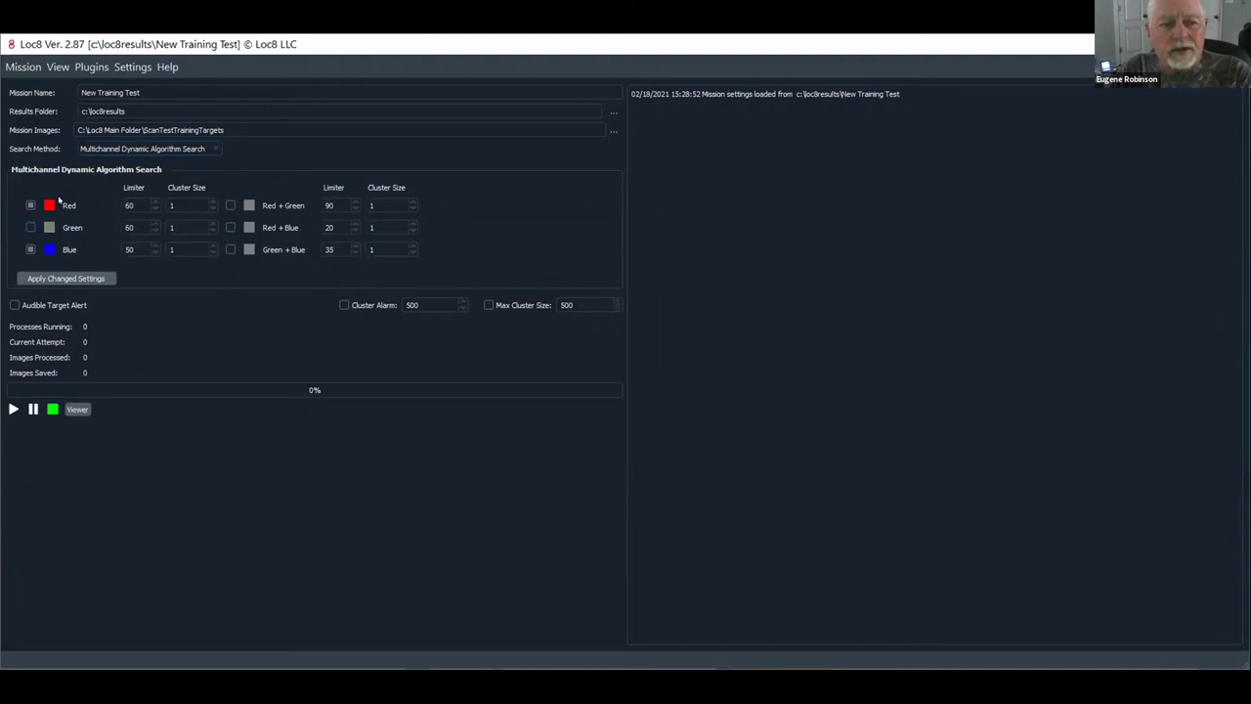
click(30, 250)
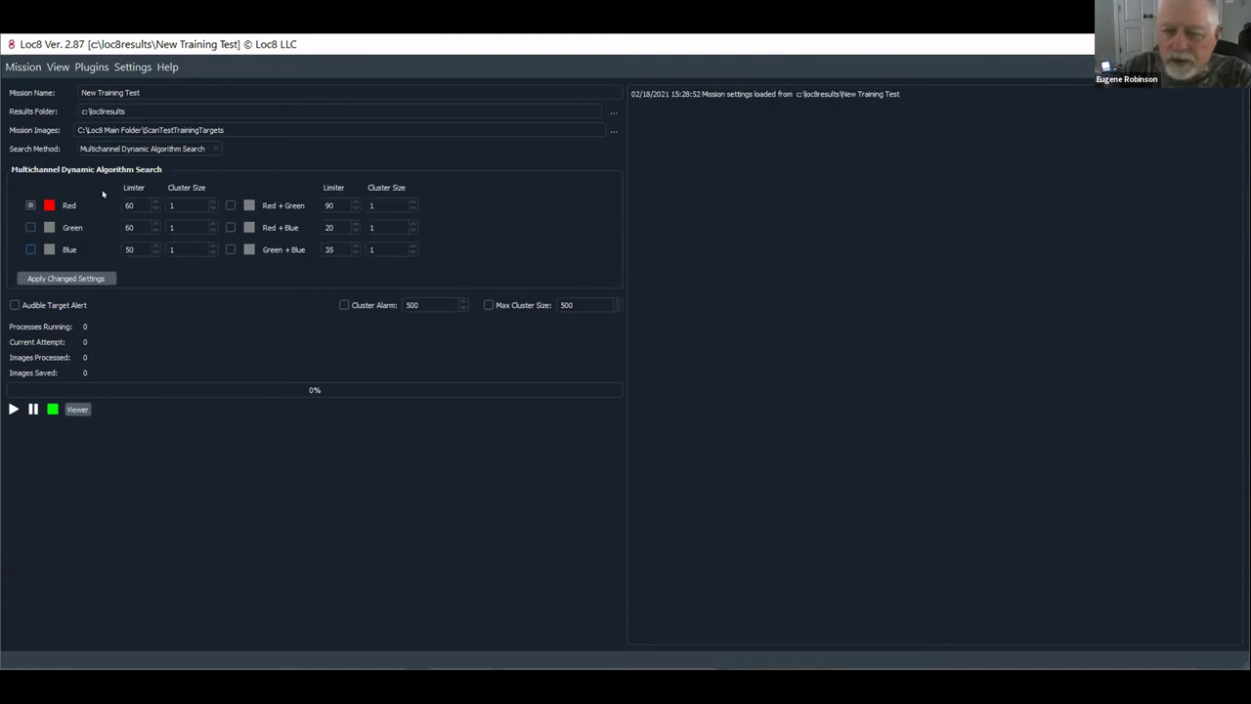
Replace the Red channel's limiter value 60 with 5
click(123, 207)
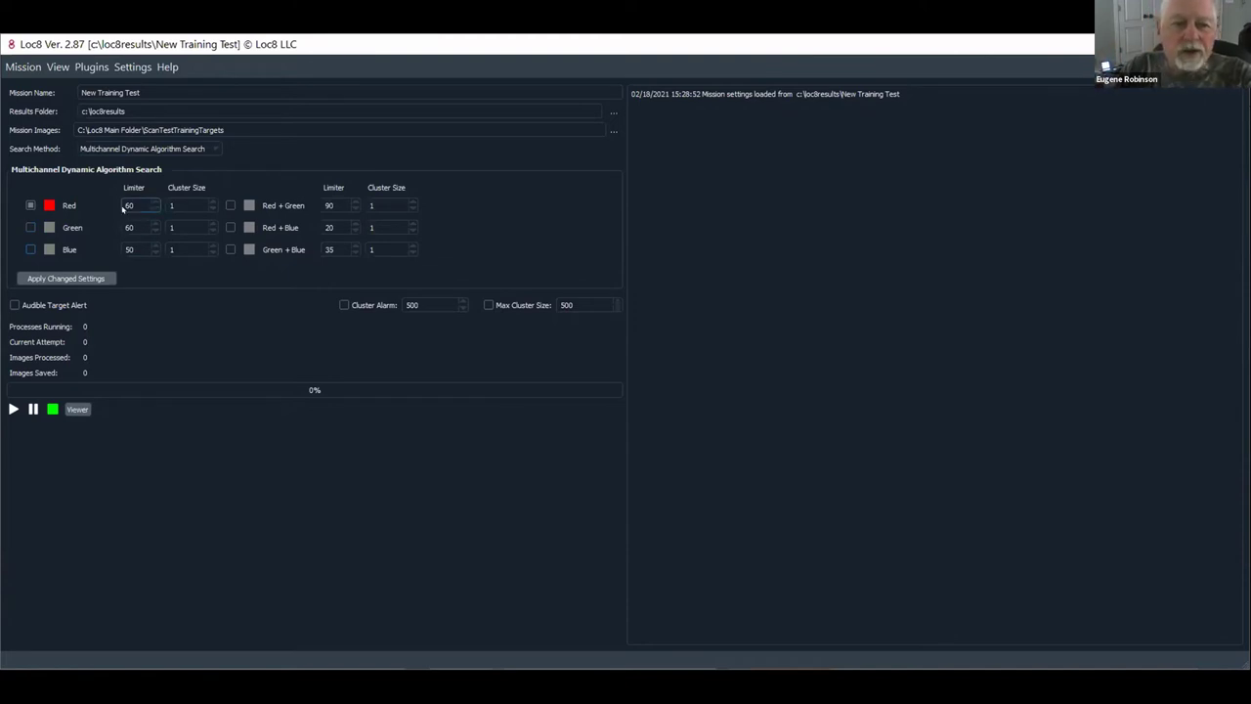
drag(134, 205, 97, 207)
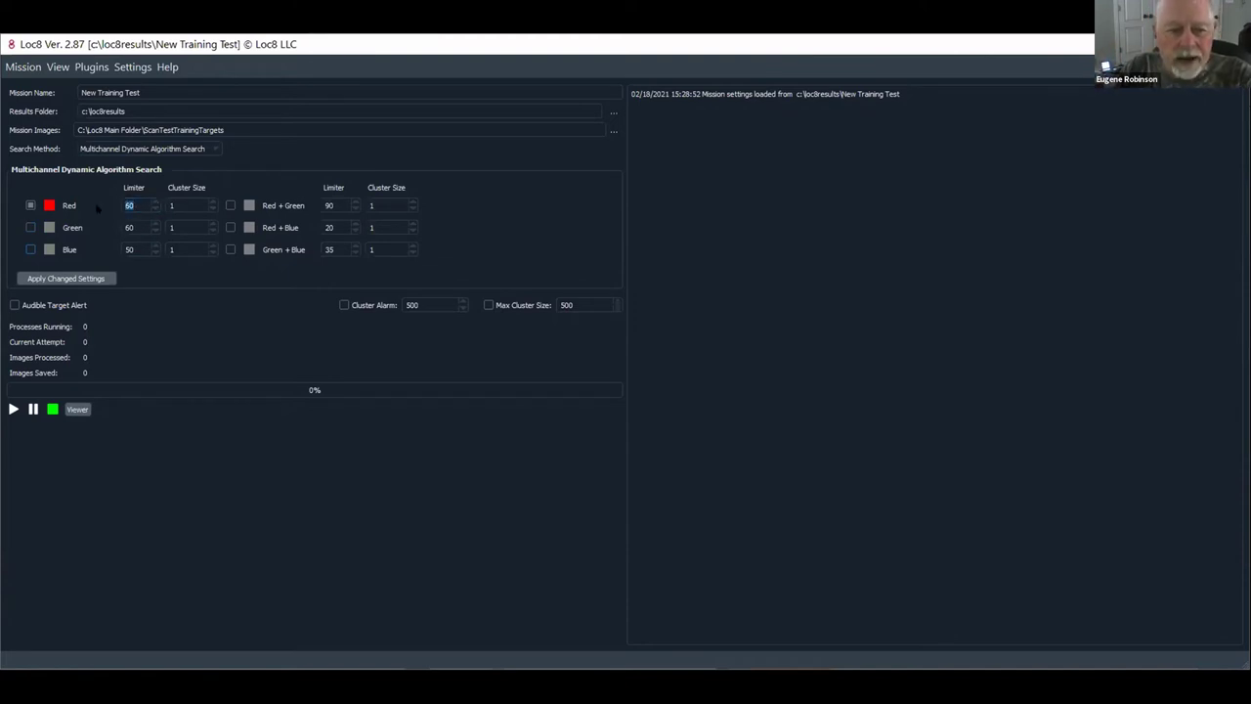
text(5)
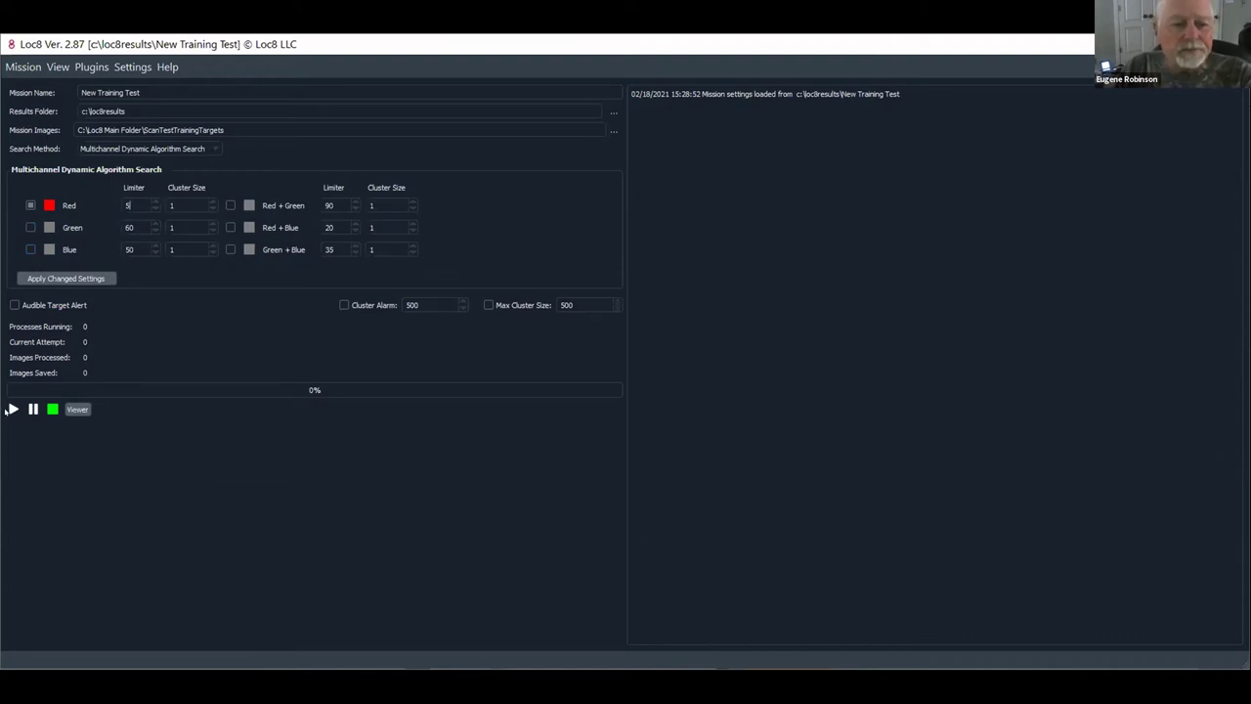
Save and run the mission, confirming the 'Target dir not empty' prompt
click(14, 409)
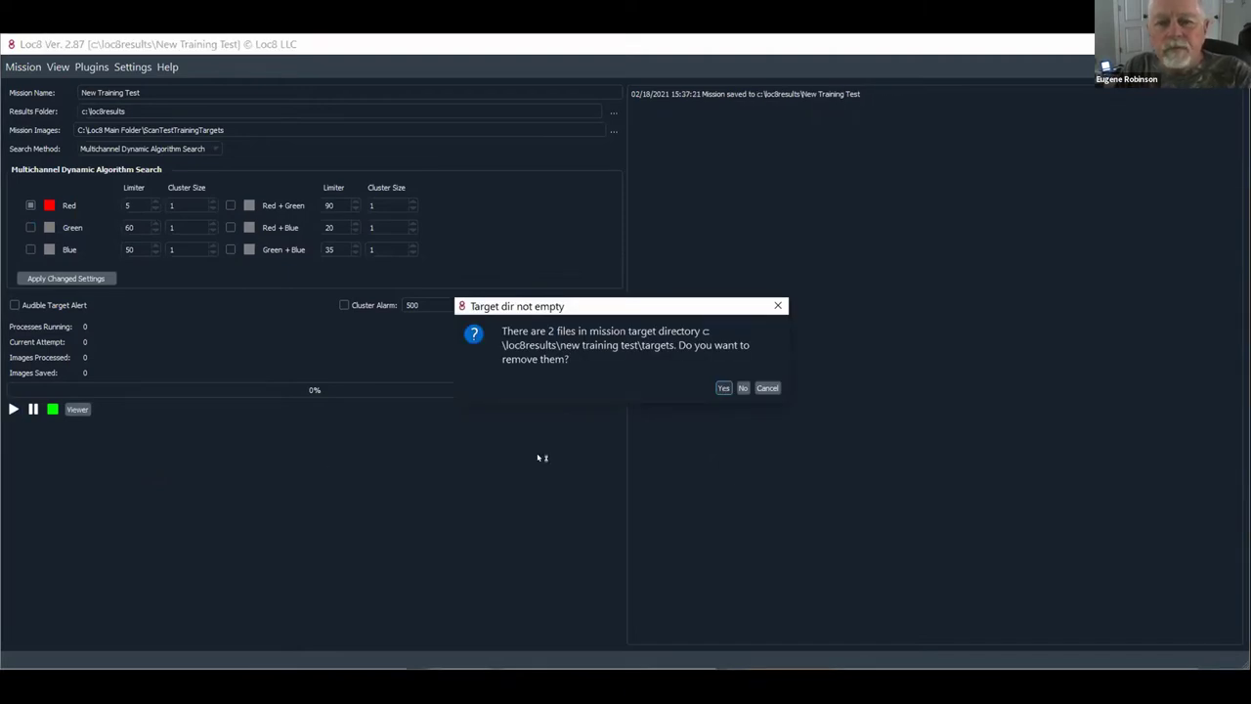
key(Return)
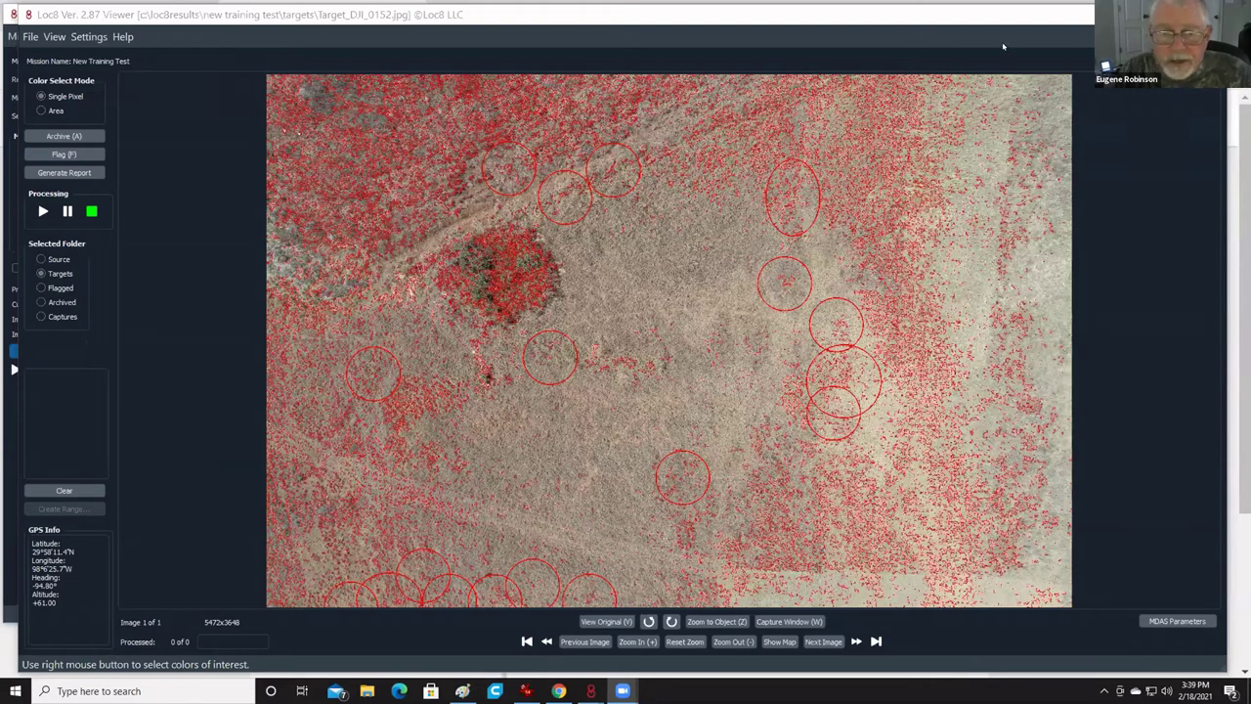
Shrink the image viewer, view the original photo without highlights, then close the viewer
double_click(1013, 19)
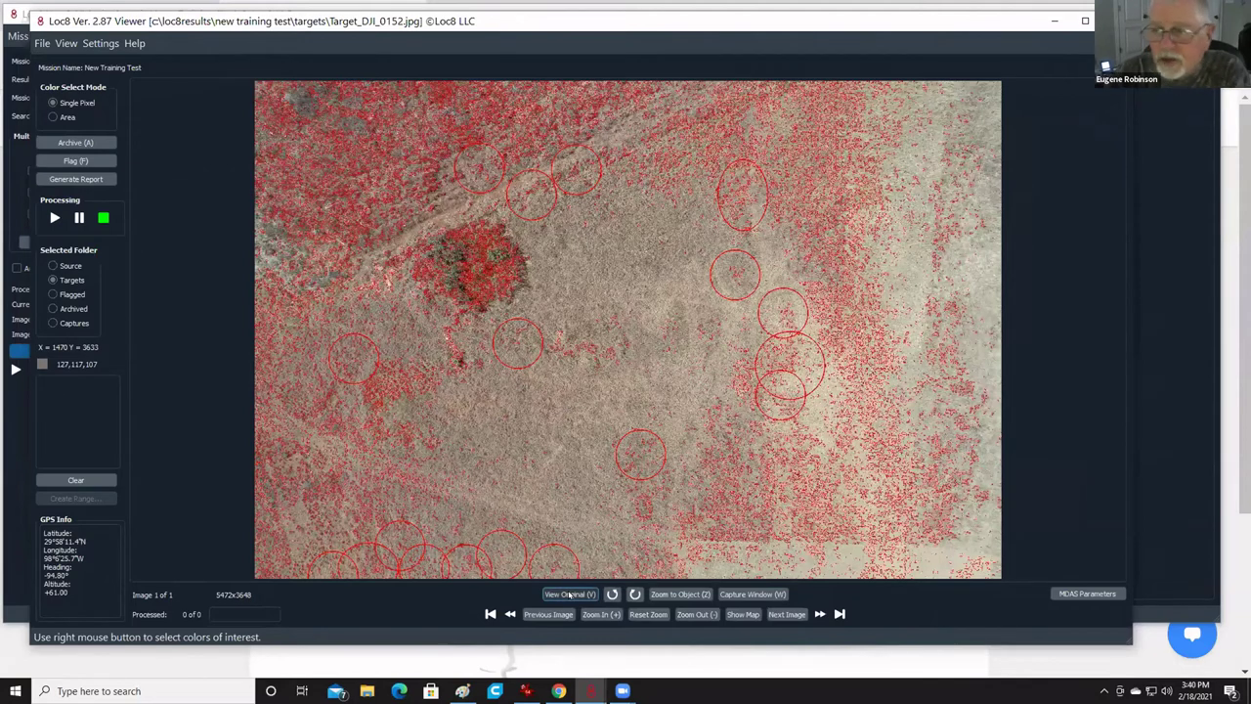
click(570, 594)
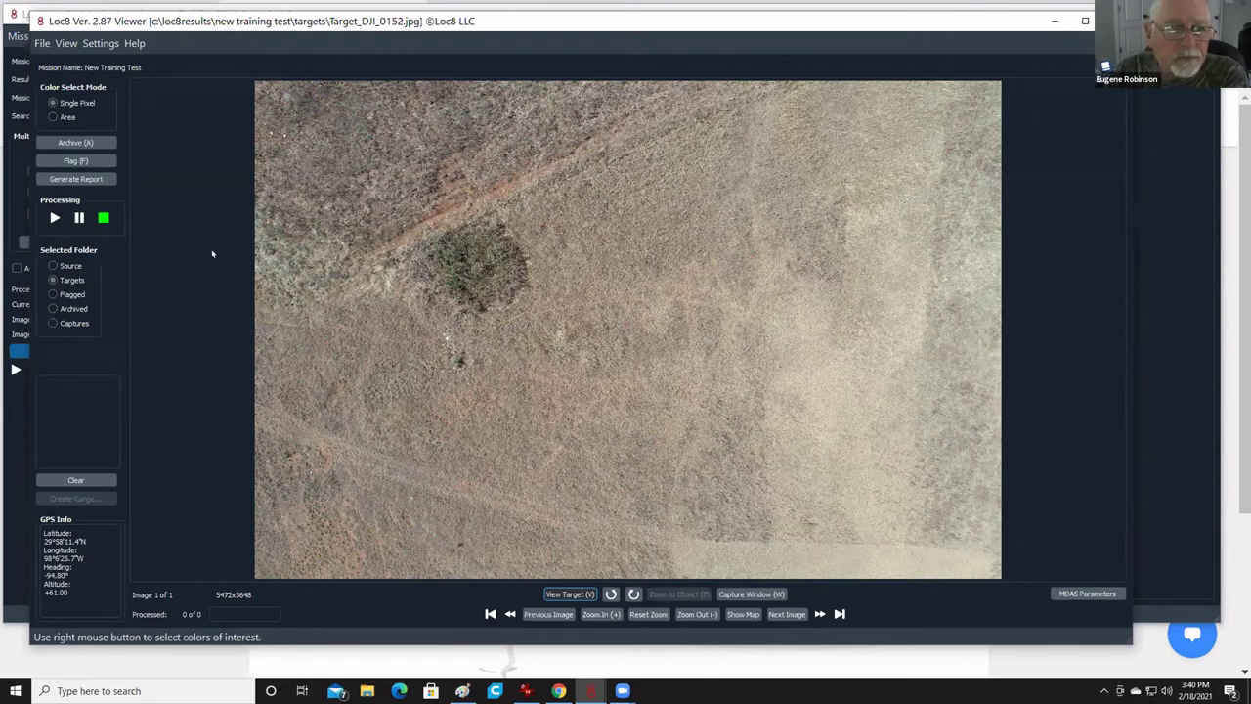
key(alt+F4)
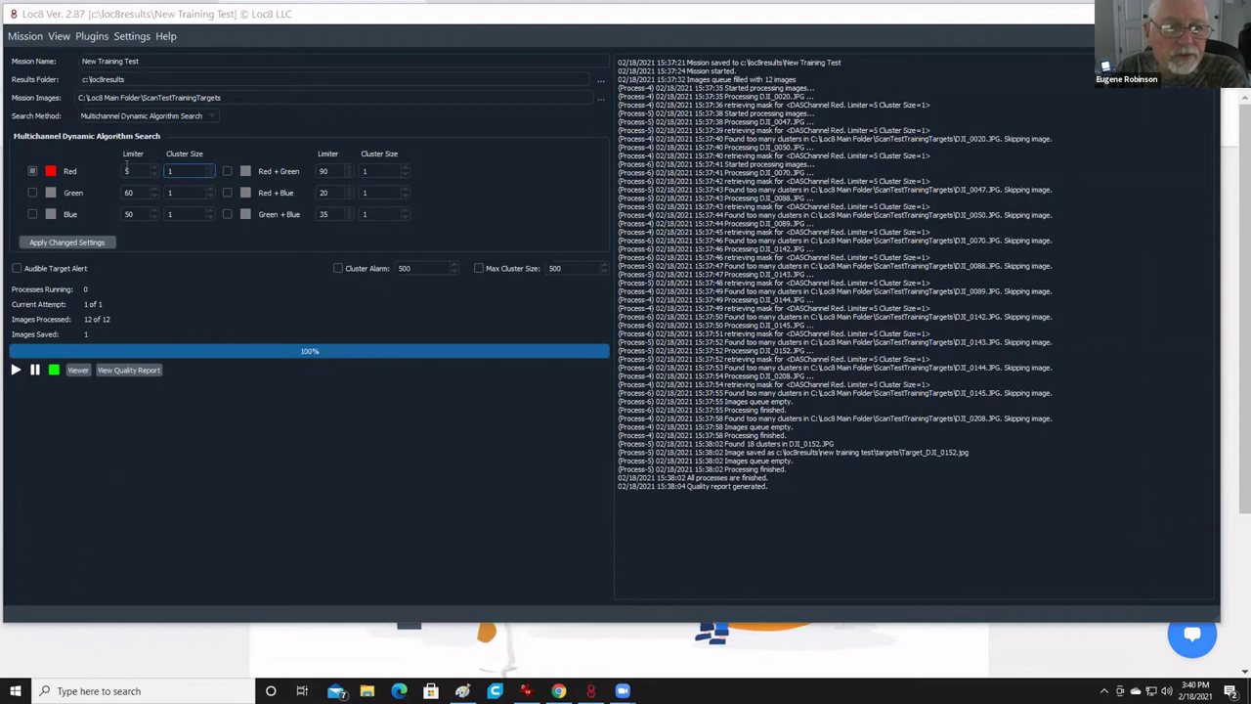
Set the Red limiter back to 60, apply the changed settings, and restart the mission
double_click(126, 171)
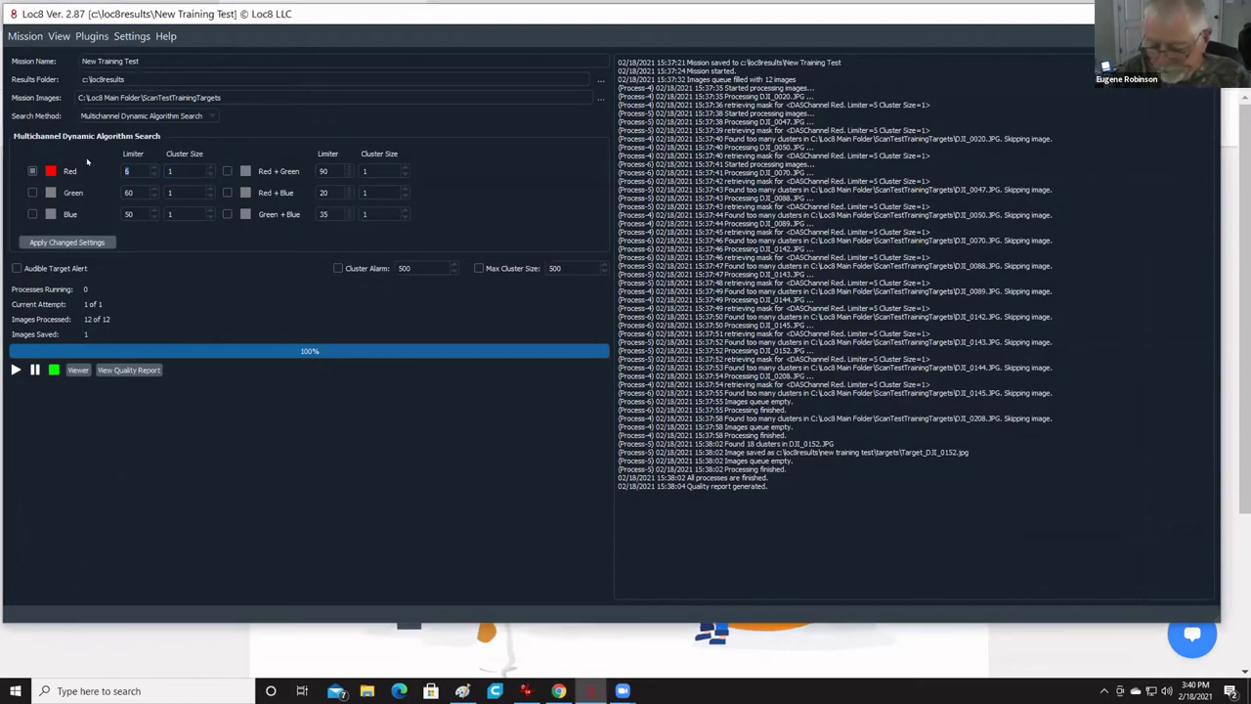
text(60)
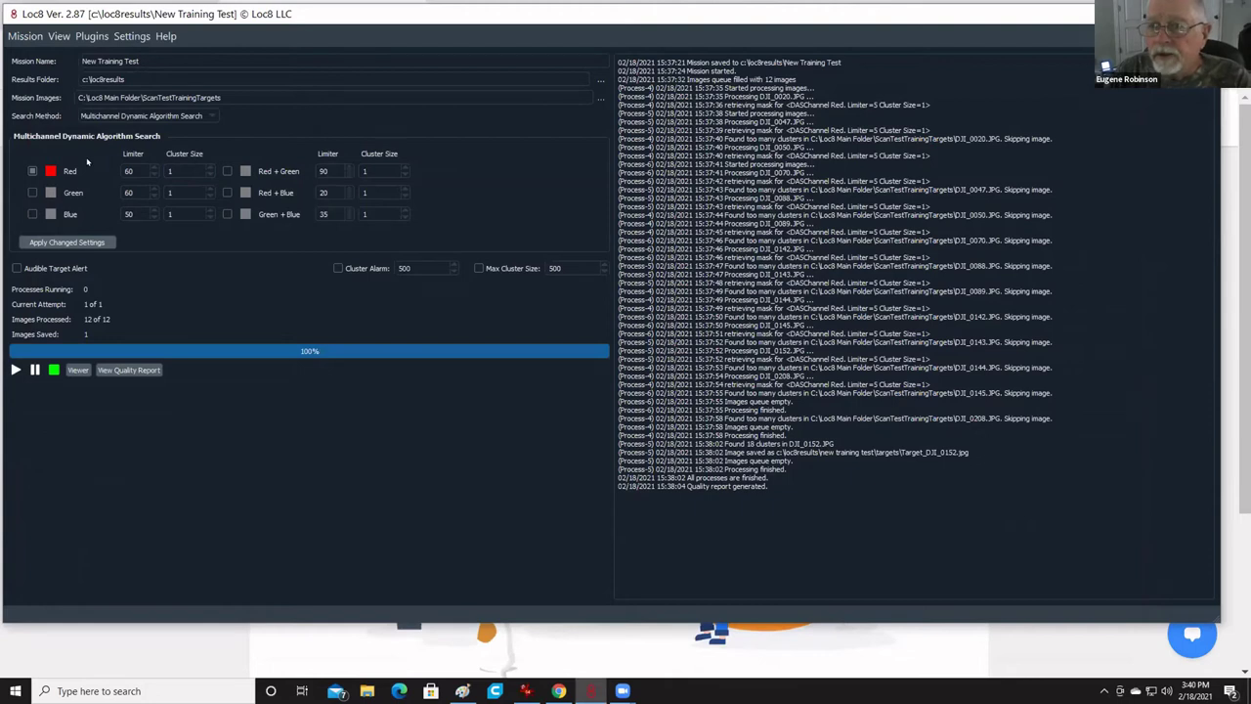
click(76, 246)
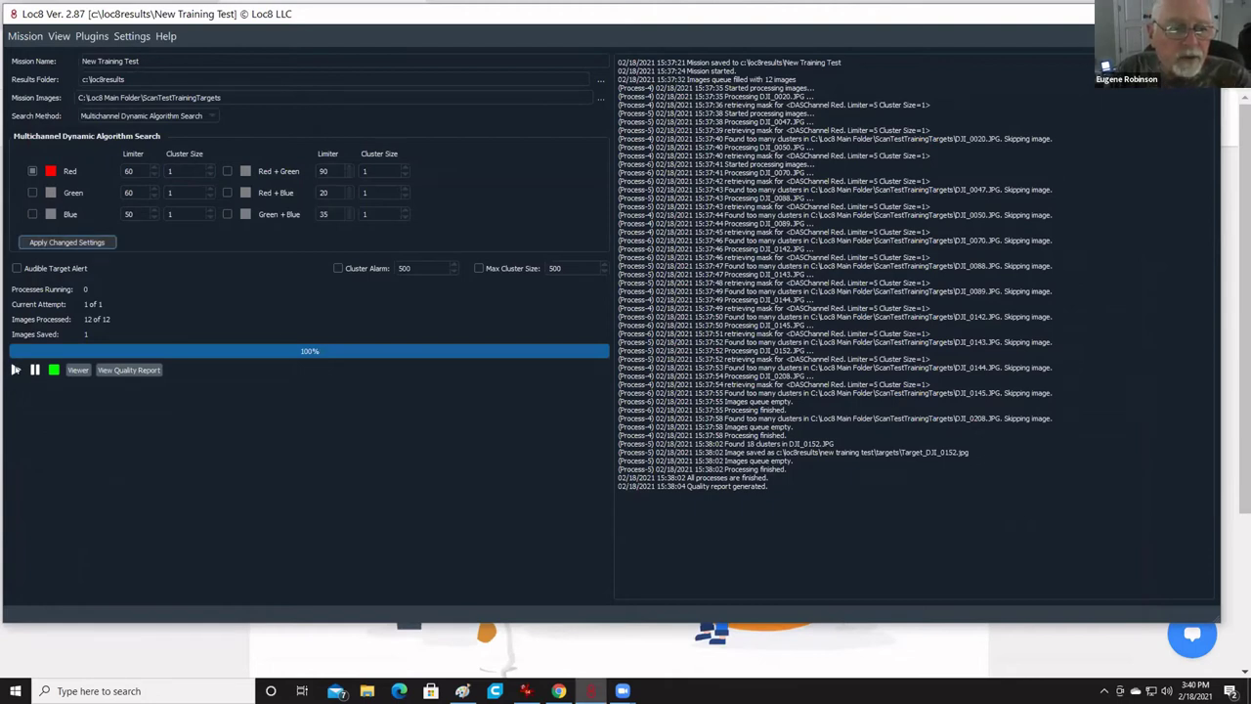
click(15, 370)
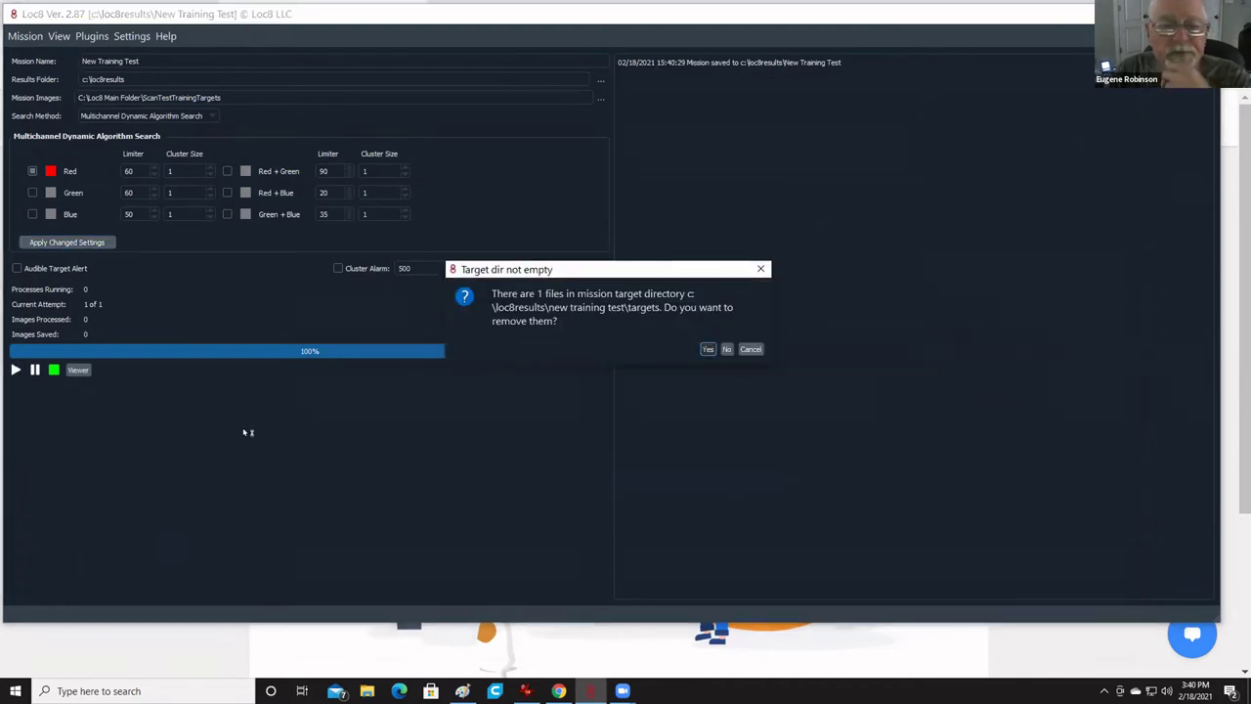
Confirm removing the old target file, then open the Viewer after all 12 images process
key(Return)
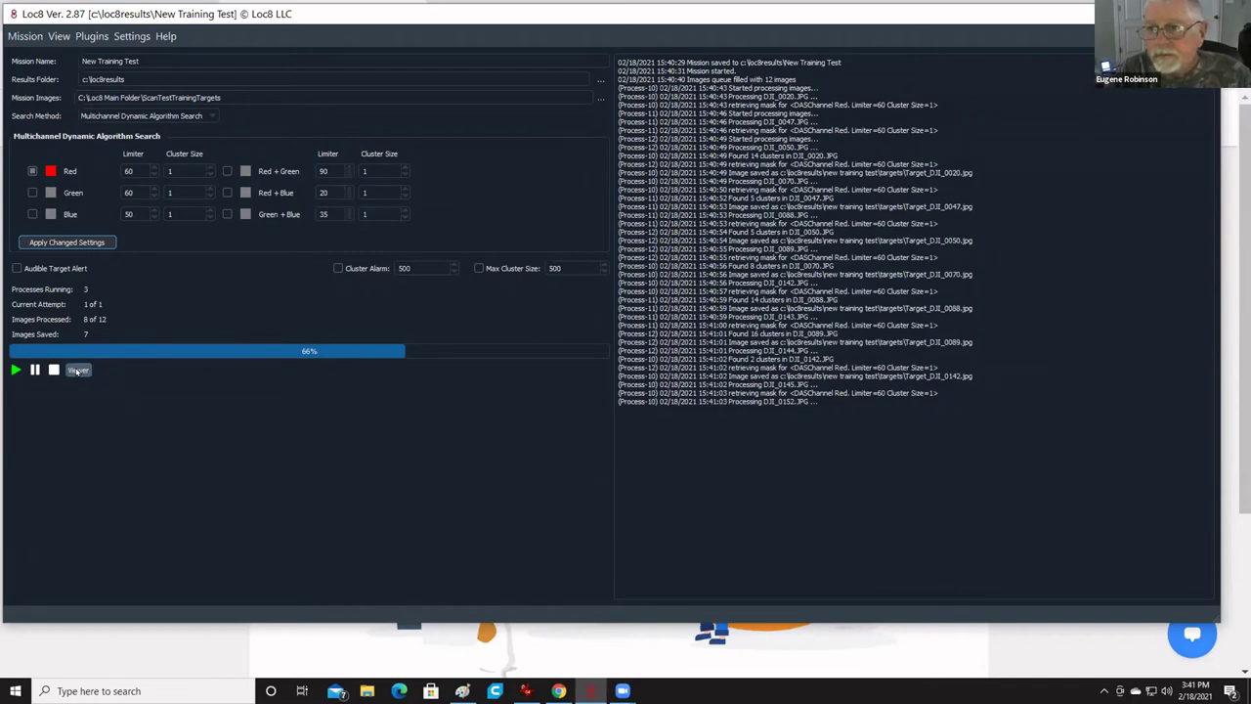
click(78, 371)
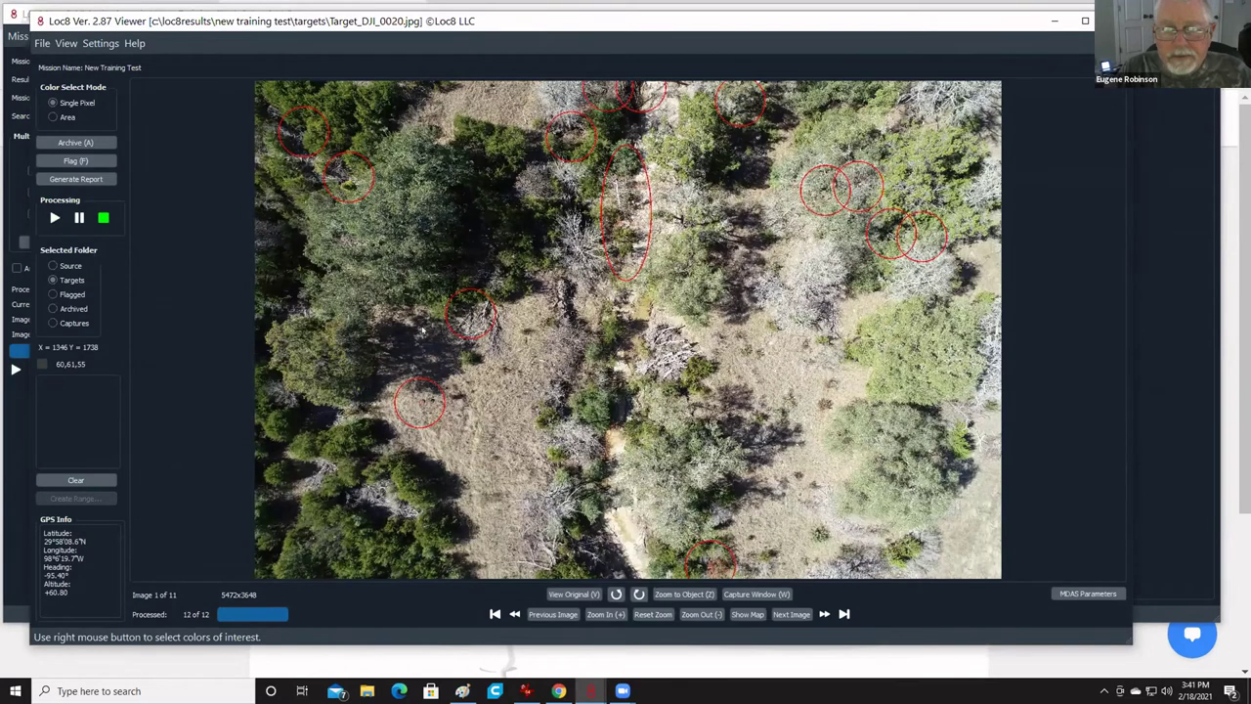
Sample pixel colours at two image points, reading X 1212 Y 2129 as RGB 75,74,80
click(434, 330)
click(421, 373)
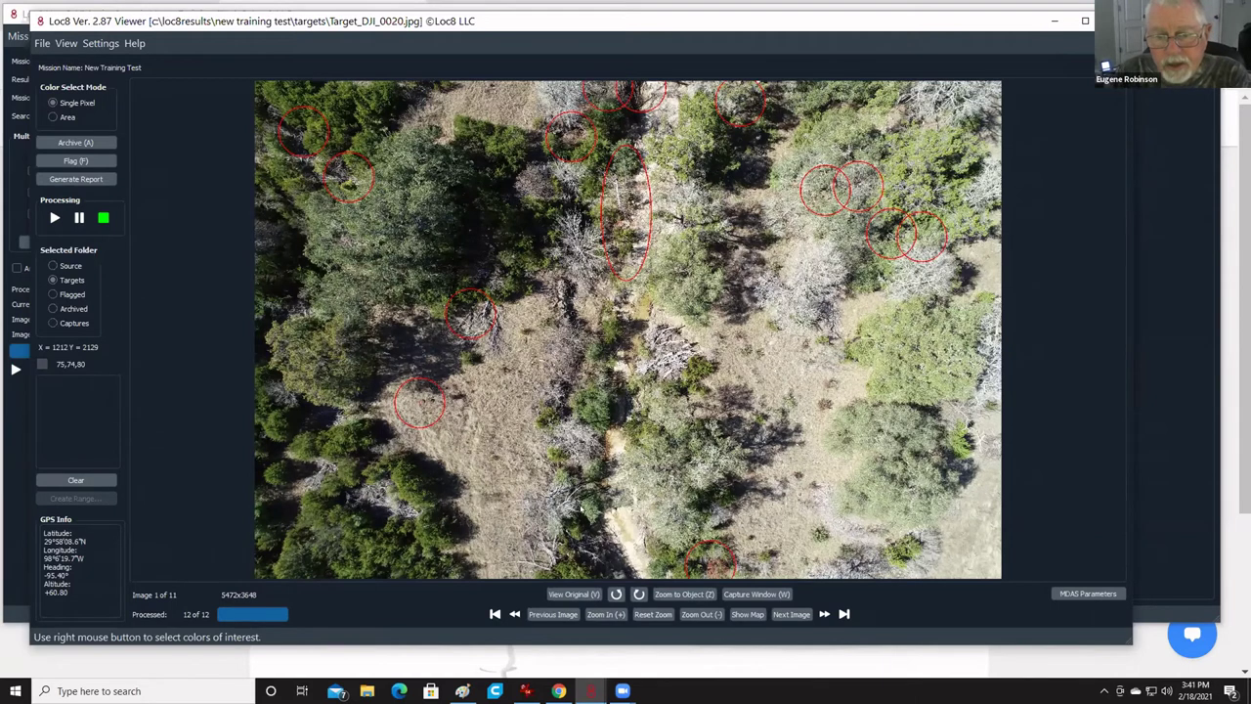
Zoom to the bottom circled cluster (size 108), view the original image, then return to the main window
key(z)
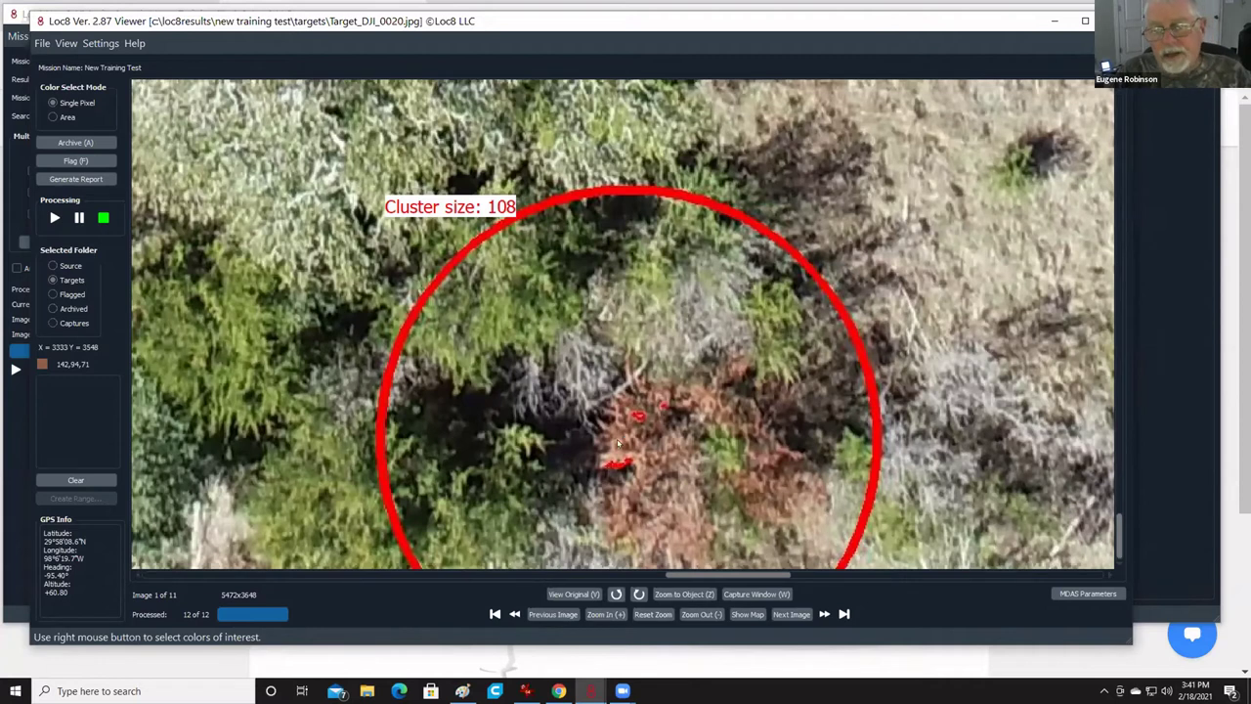
key(v)
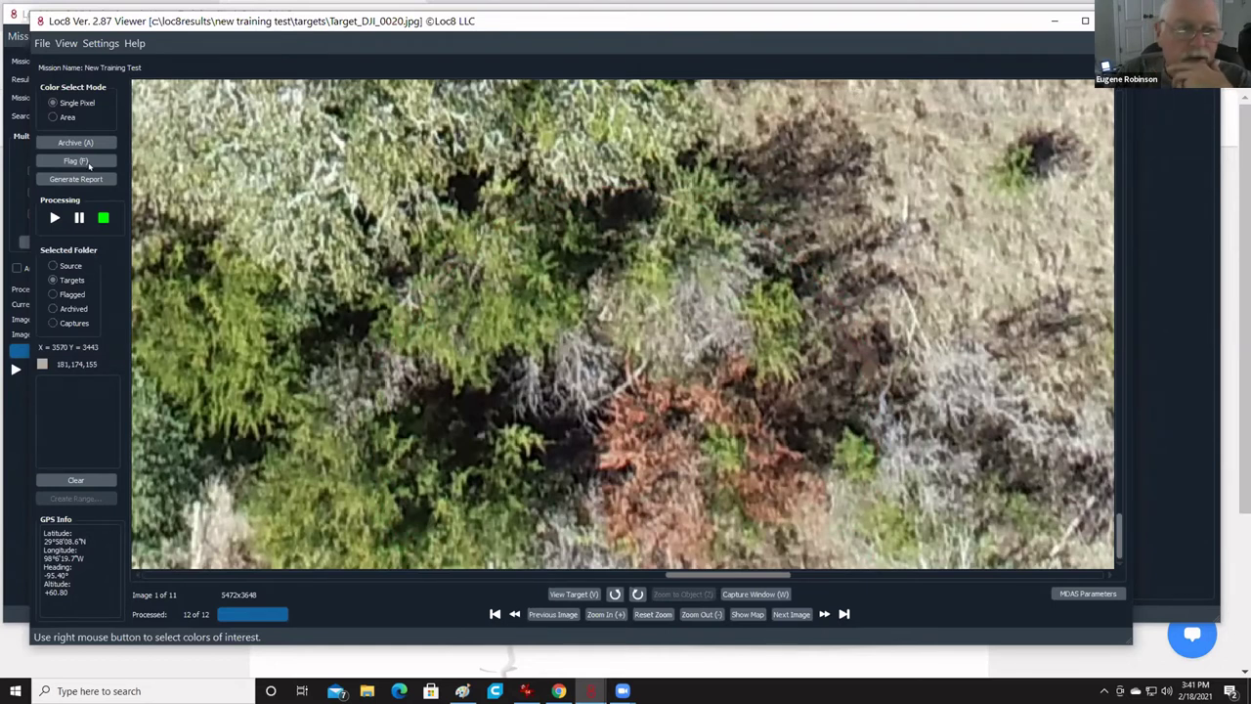
click(14, 370)
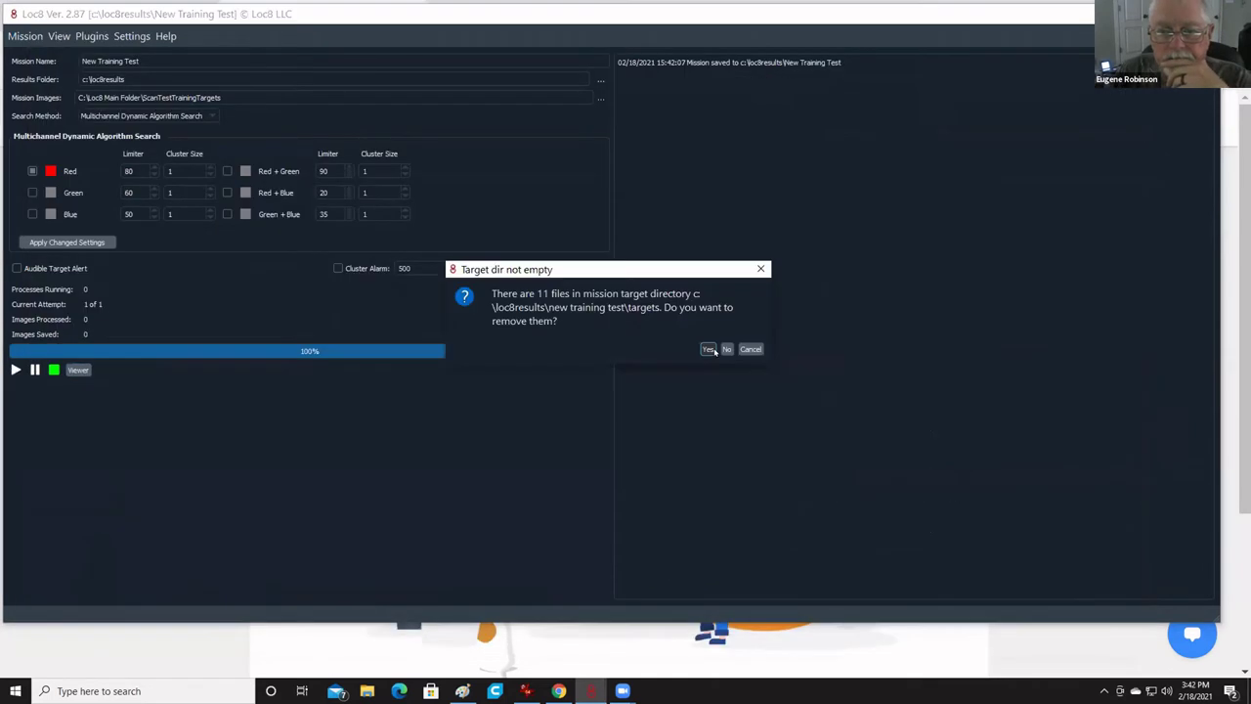
Rerun the mission at Red limiter 80, removing the 11 old targets, saving 5 target images
click(704, 348)
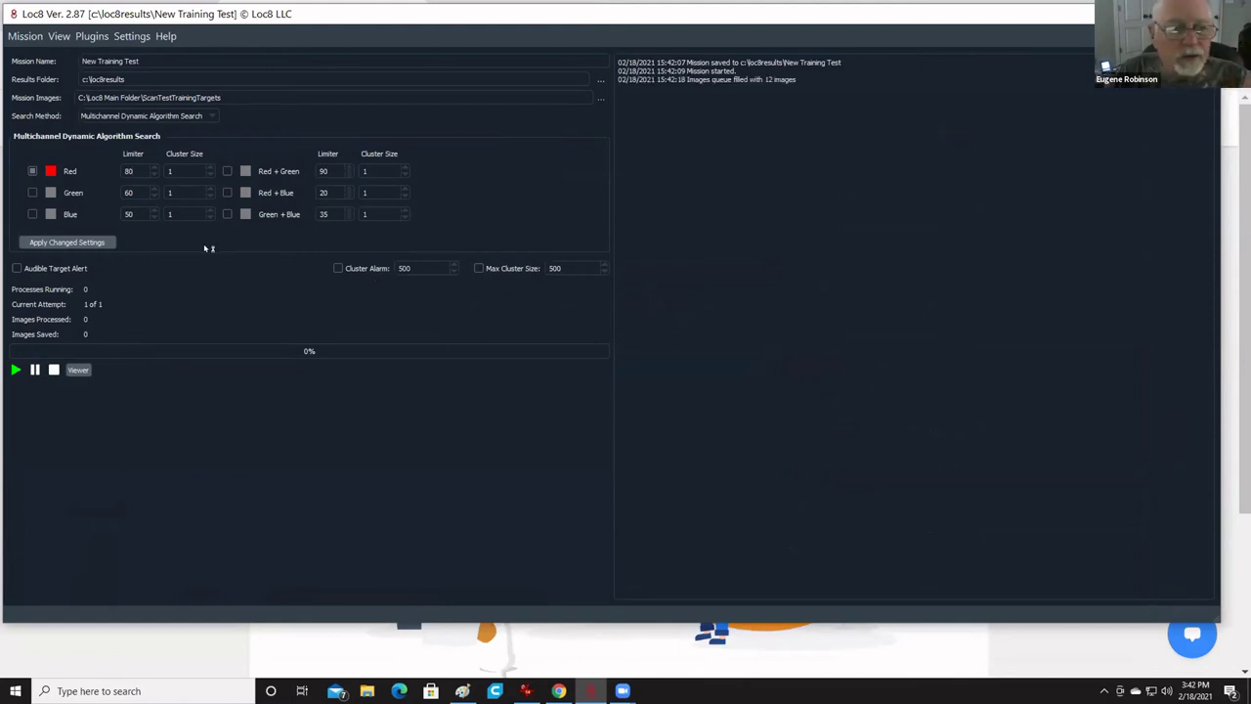
key(ctrl)
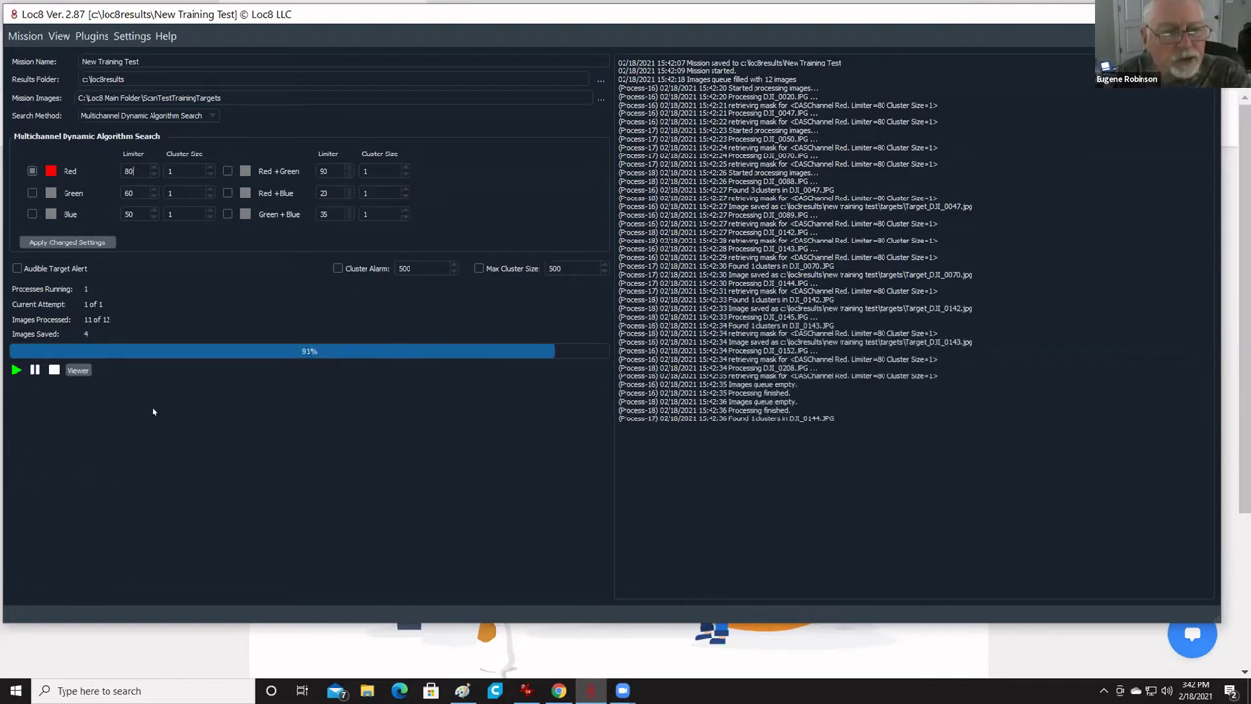
Review the next zoomed-in target, then pin its coordinates 29.969663, -98.103691 in Google Maps
click(84, 371)
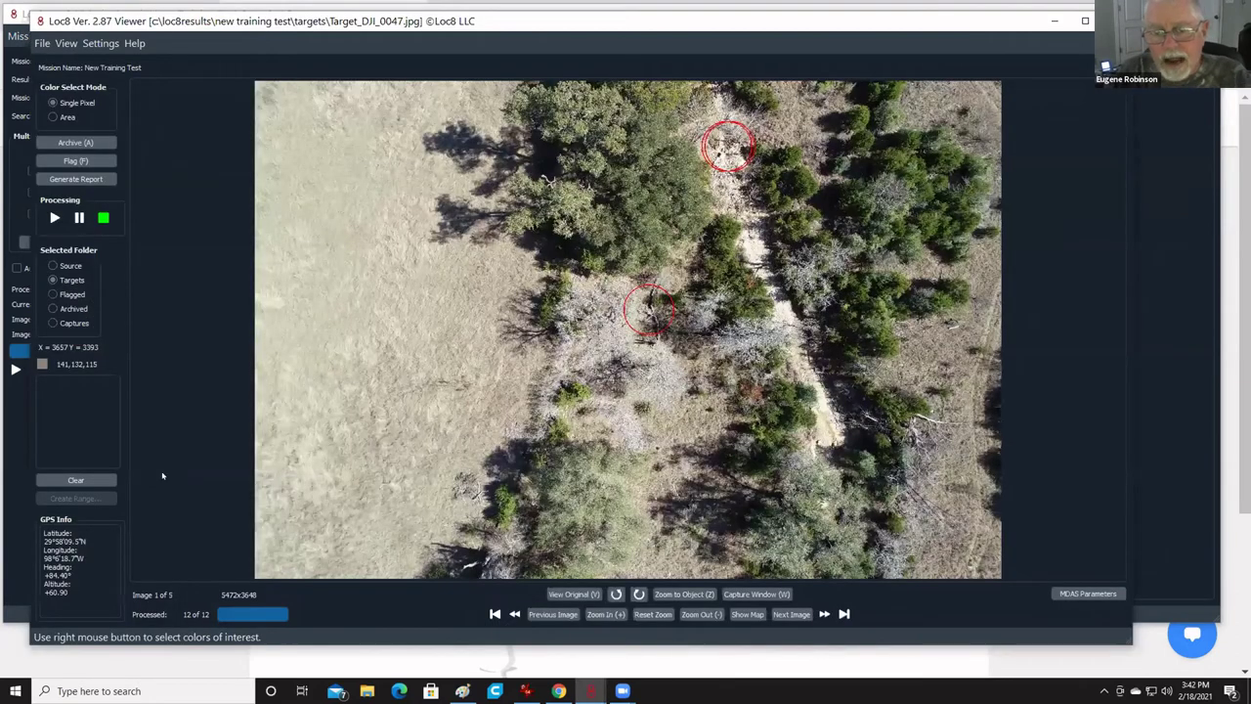
click(790, 614)
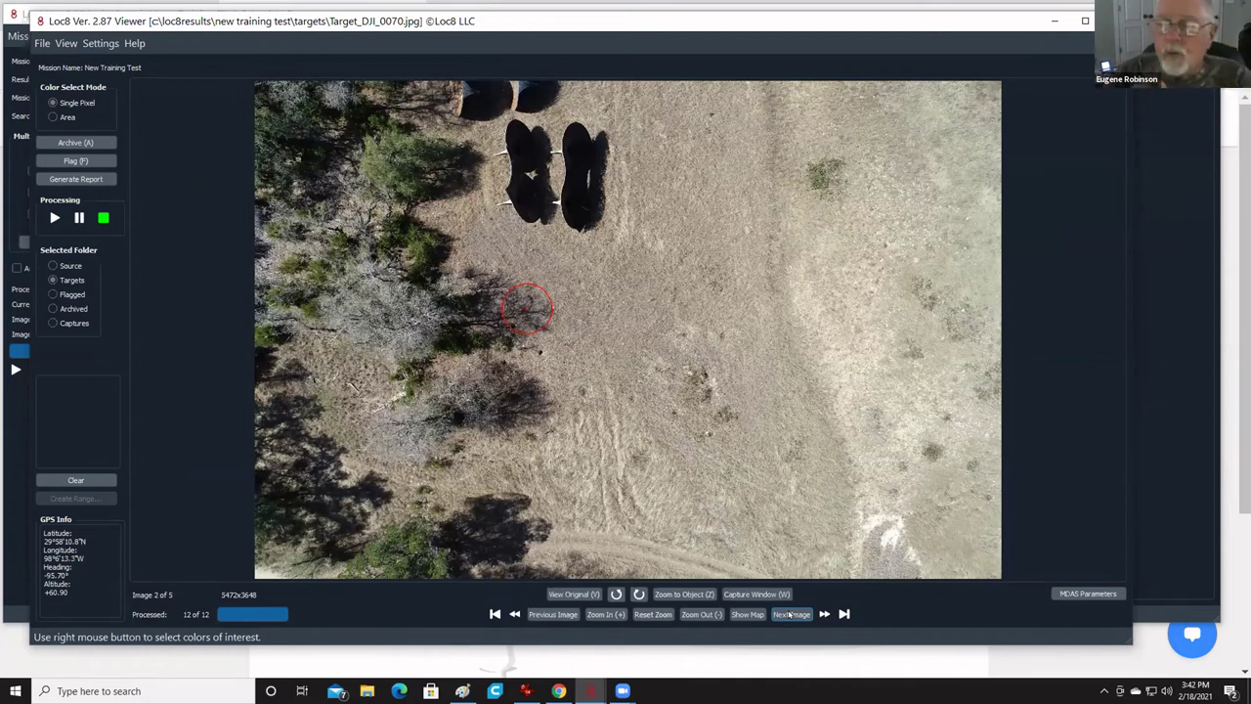
key(z)
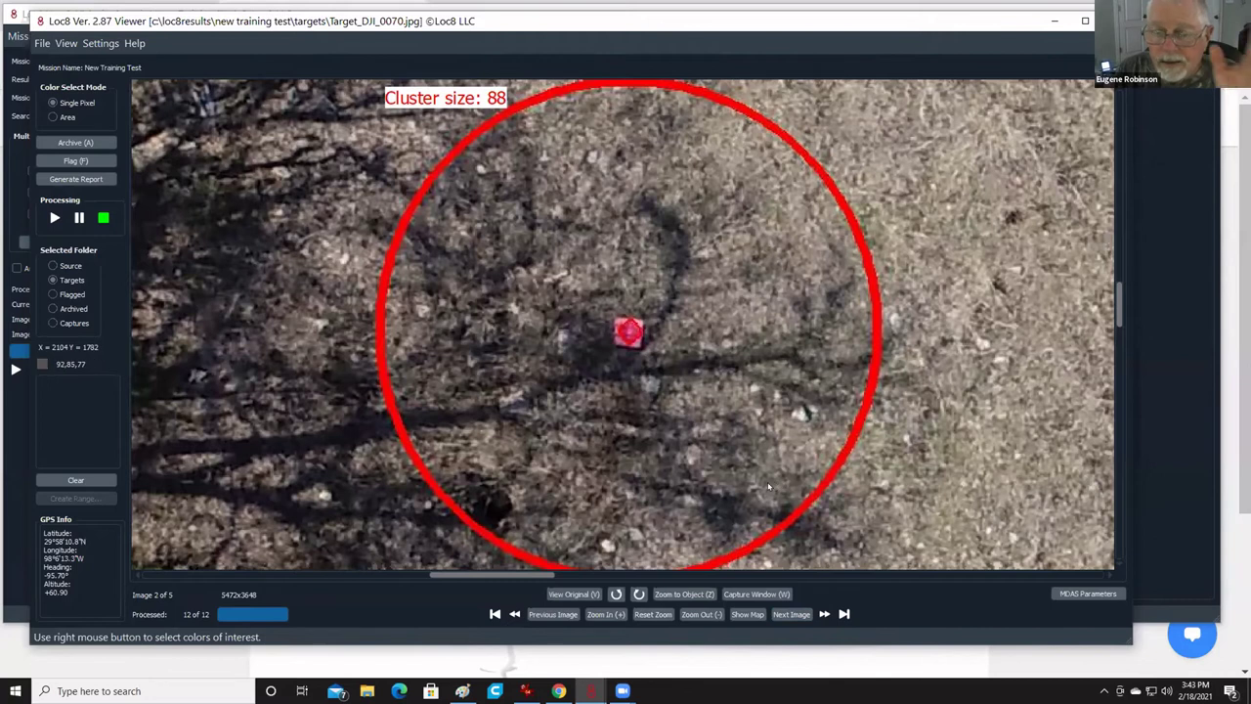
click(748, 615)
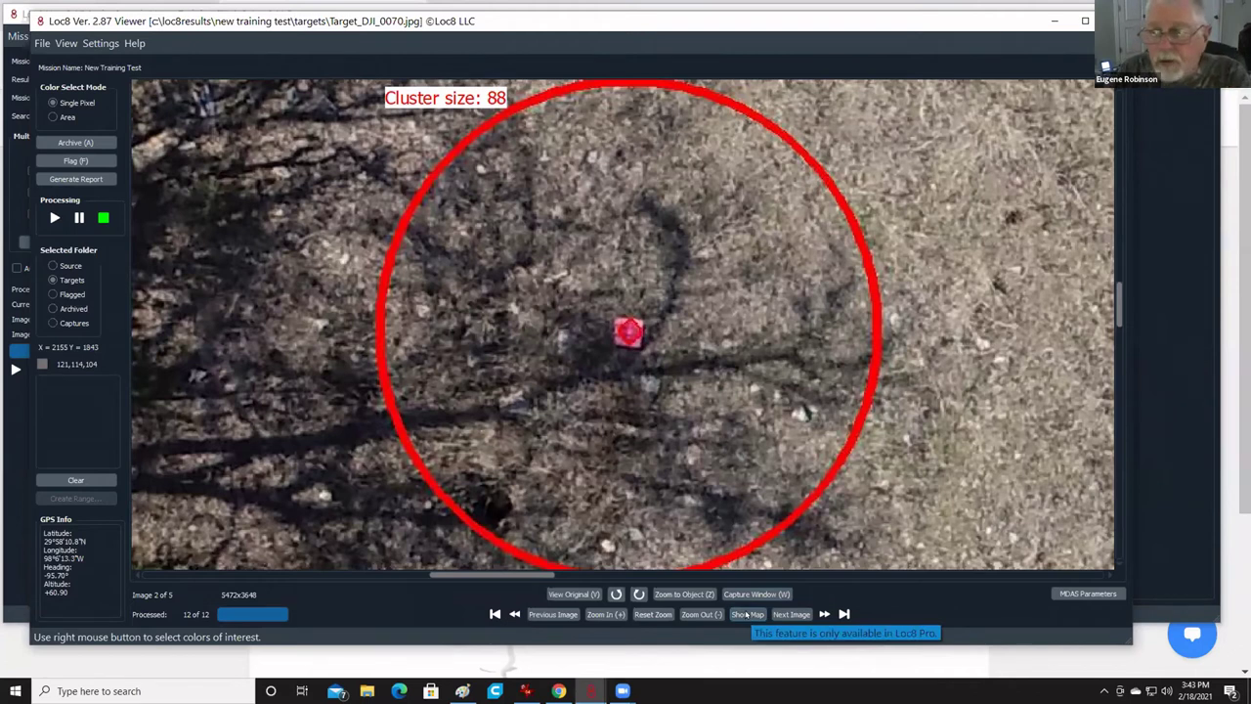
click(747, 615)
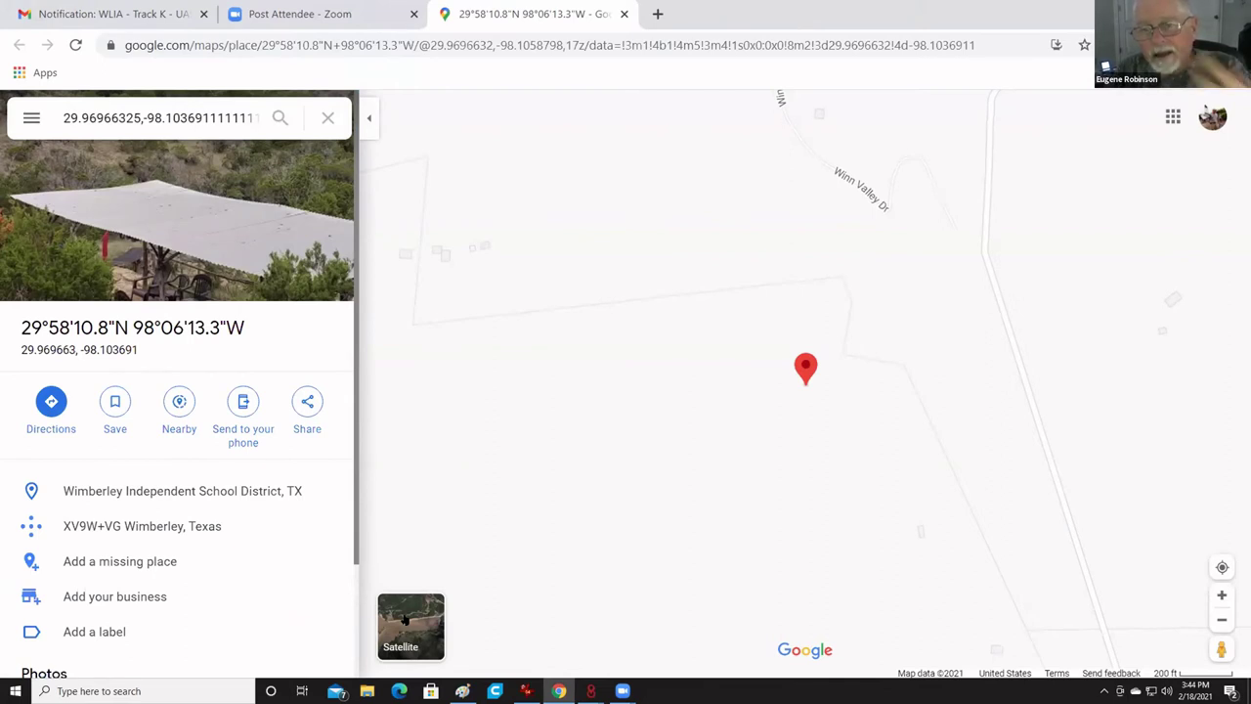
Switch Google Maps to satellite imagery of the pinned target near Wimberley, Texas
click(404, 618)
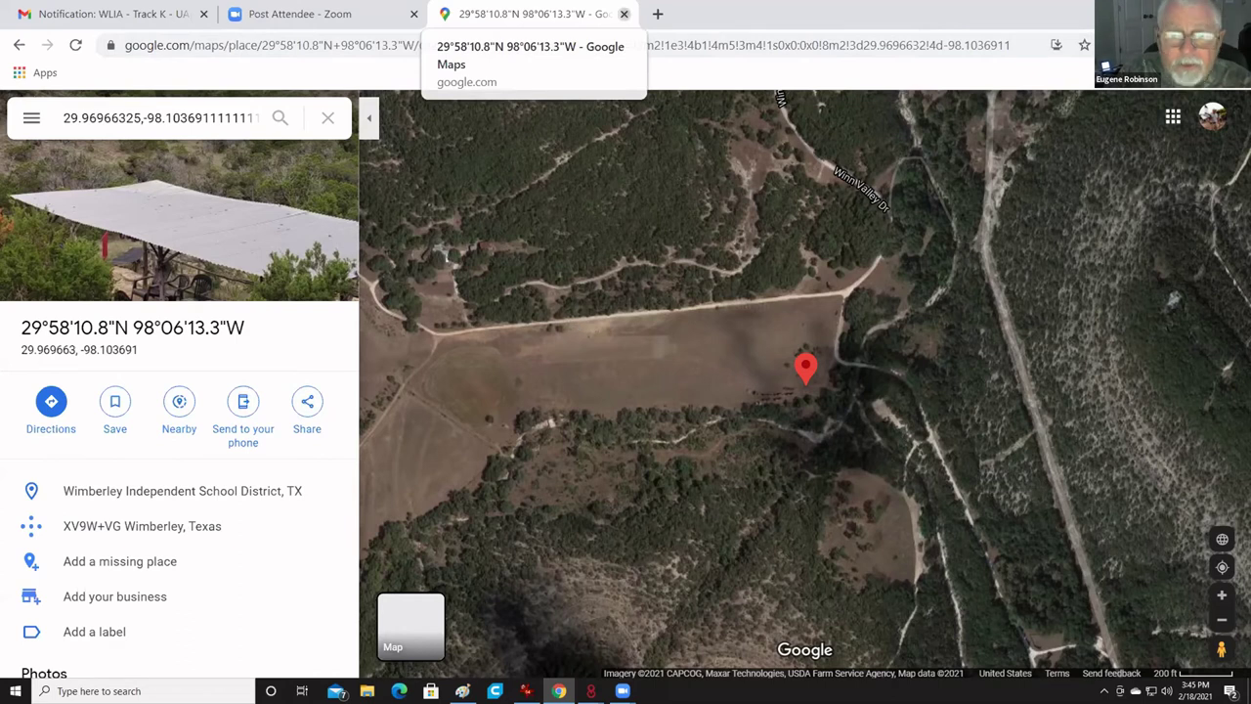
Close the Google Maps tab to return to Zoom's post-attendee page
click(624, 13)
mouse_move(590, 691)
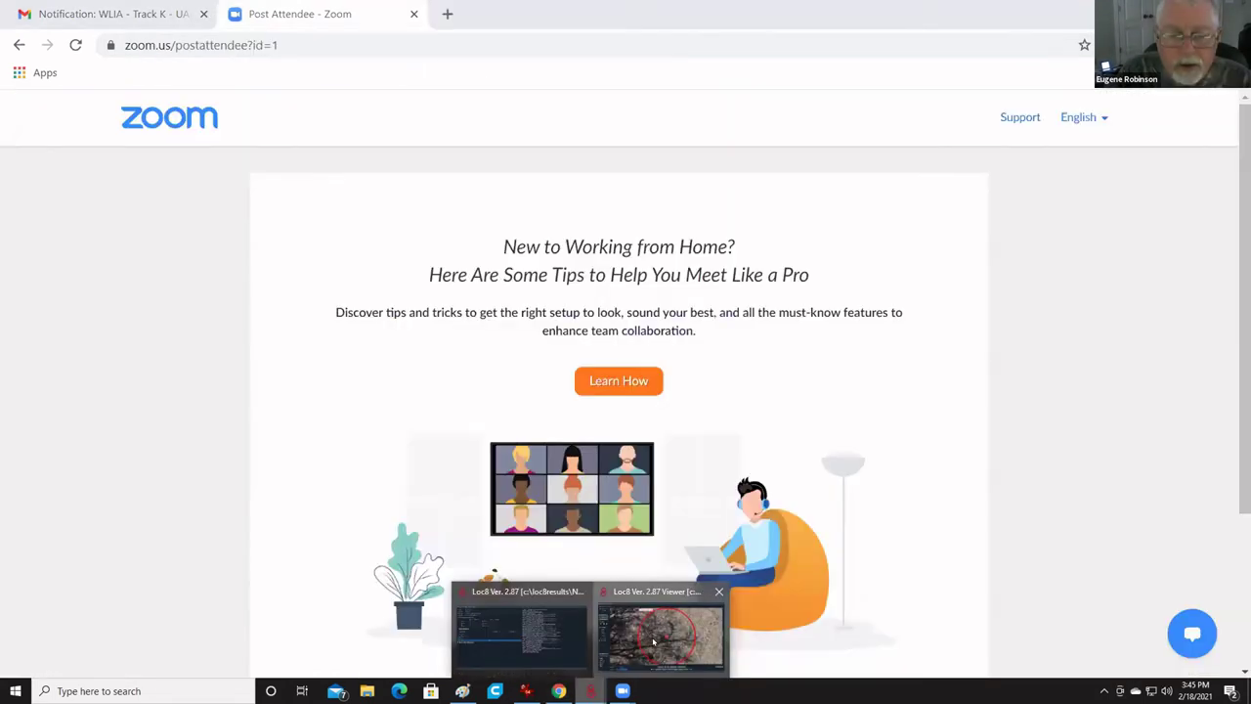
Bring back the Loc8 Viewer and show the full Target_DJI_0070.jpg with its circled detection
click(653, 641)
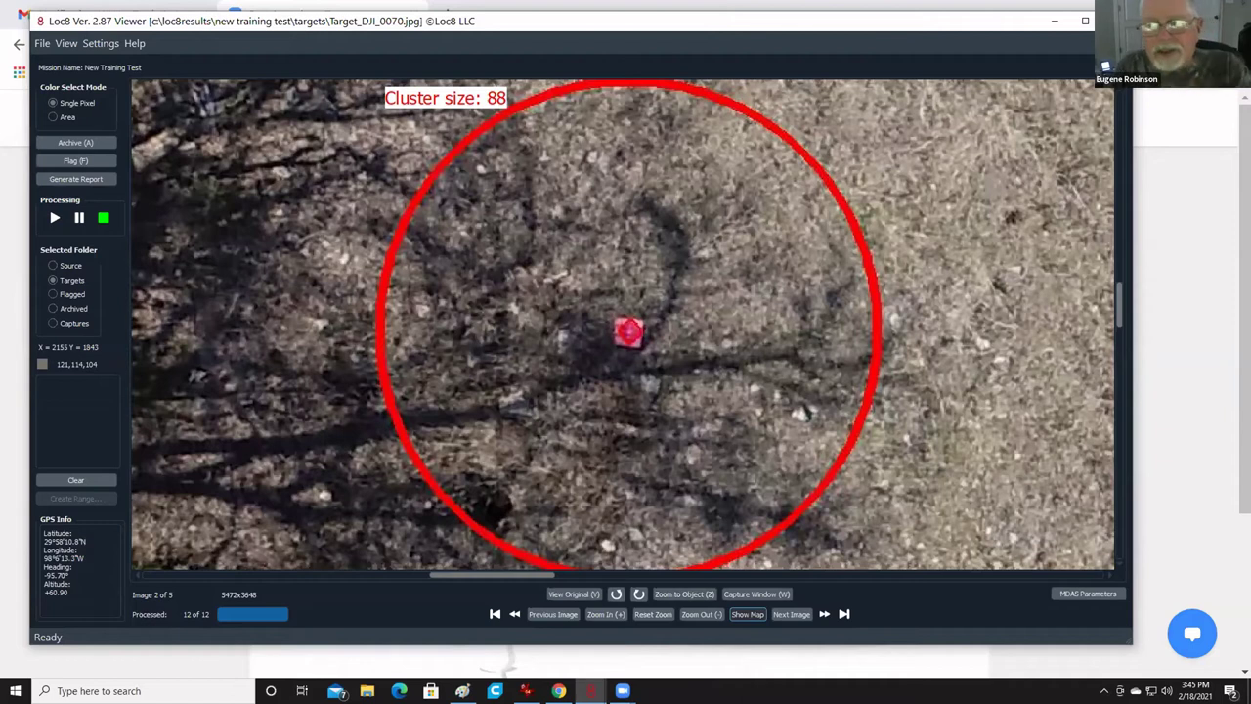
key(minus)
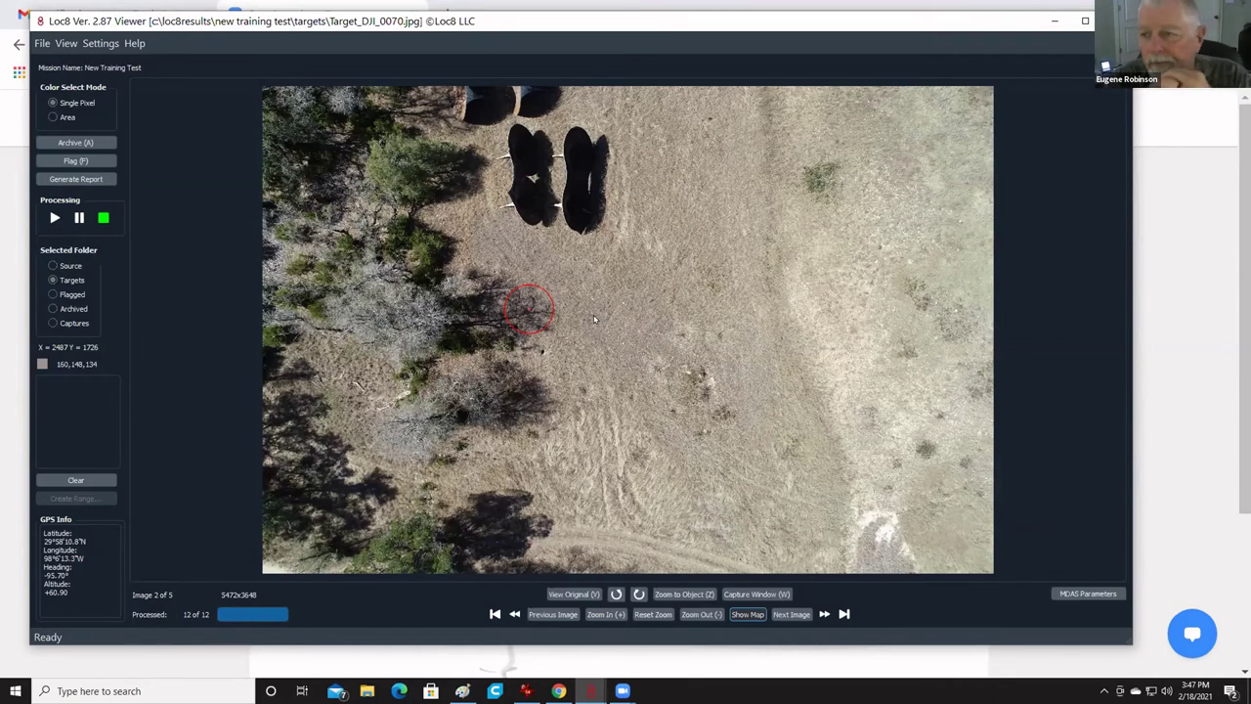
Zoom in on the circled target with cluster size 88, then hide the Viewer window
key(z)
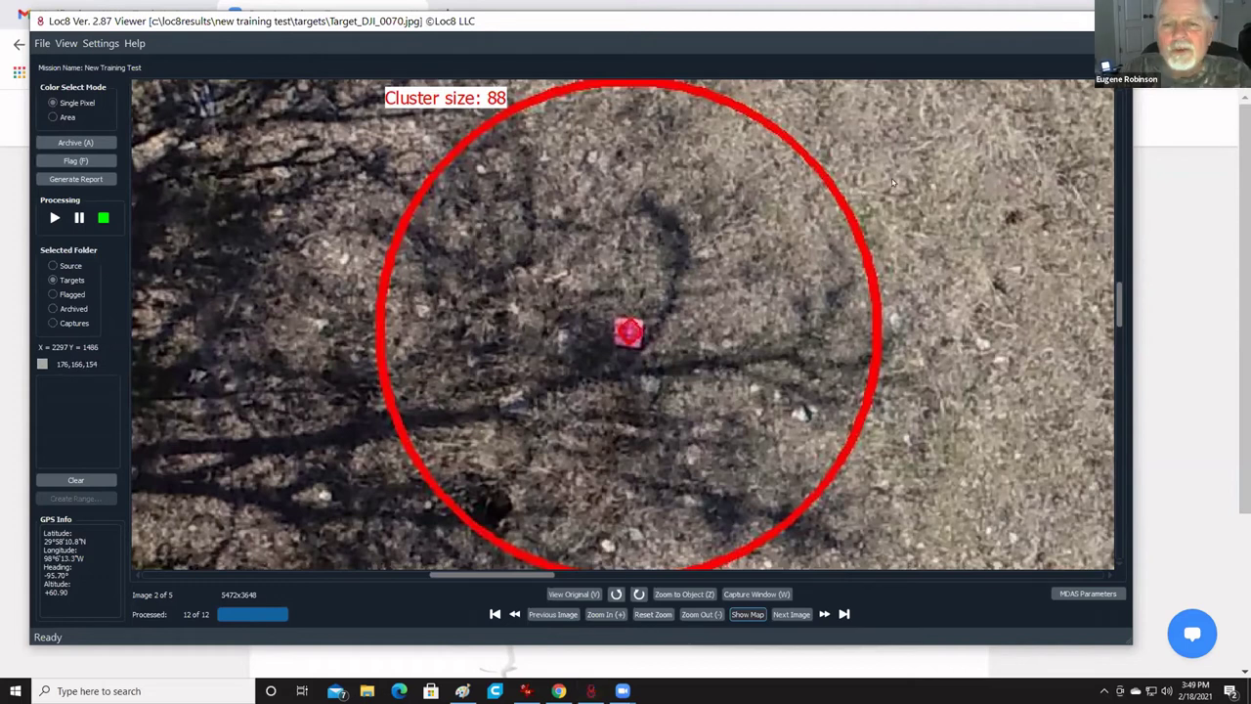
click(1114, 21)
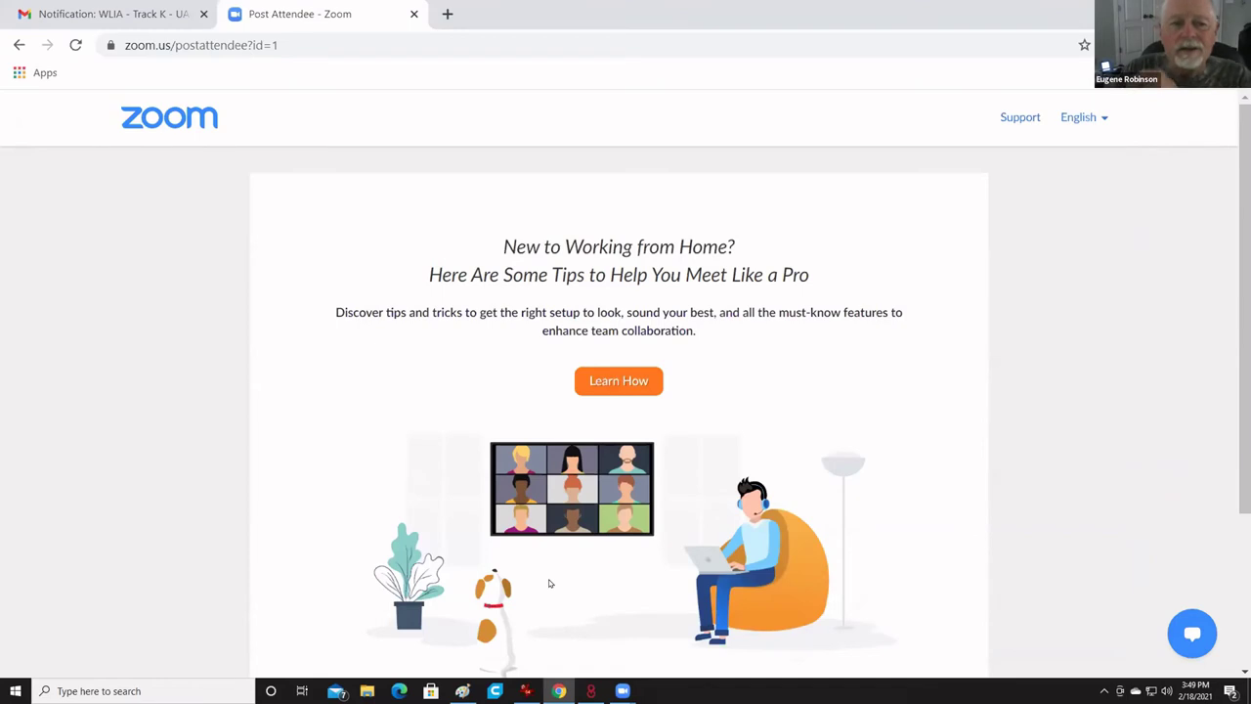
Switch back to the main Loc8 mission window showing 12 of 12 images processed
key(alt+Tab)
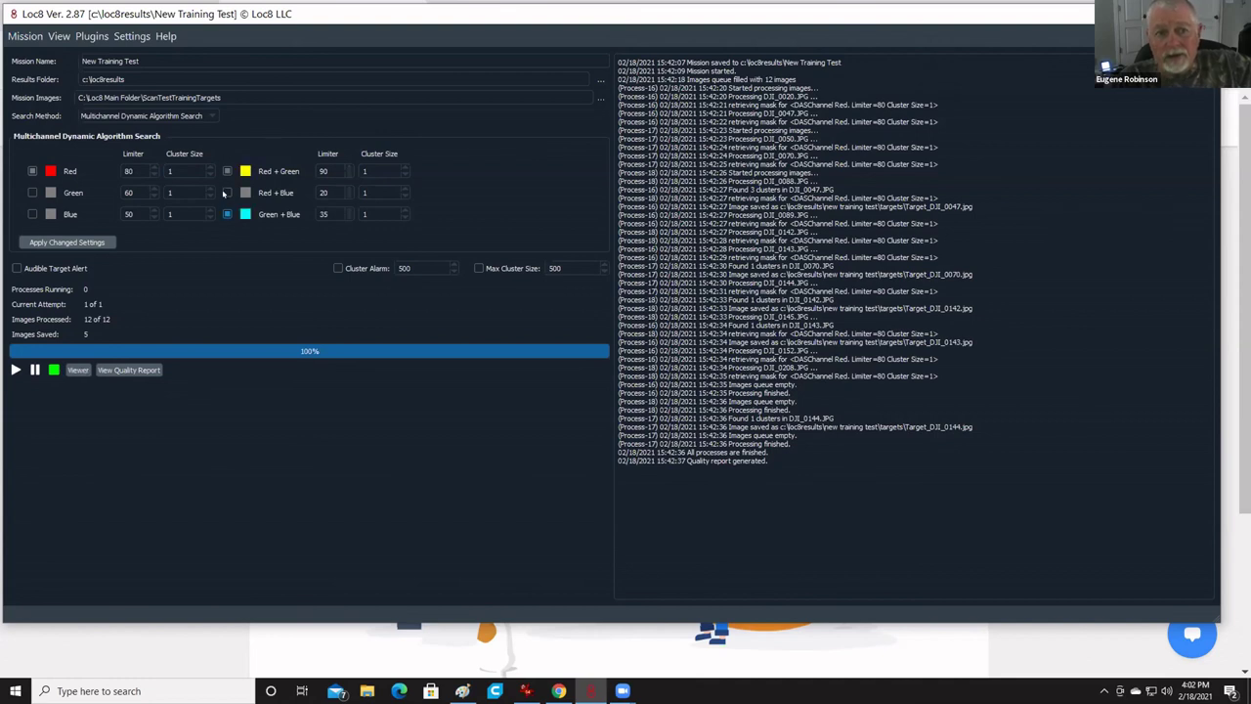
Enable the Red + Blue combined channel at limiter 20 in the multichannel search panel
click(226, 193)
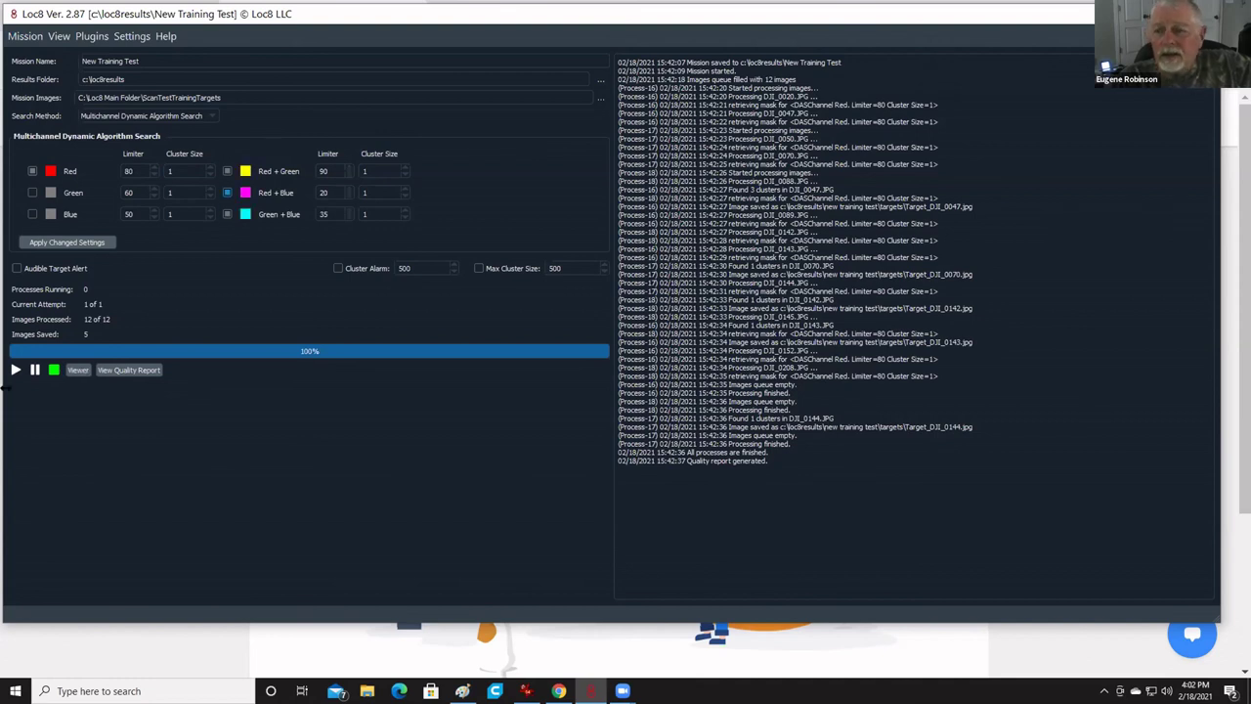